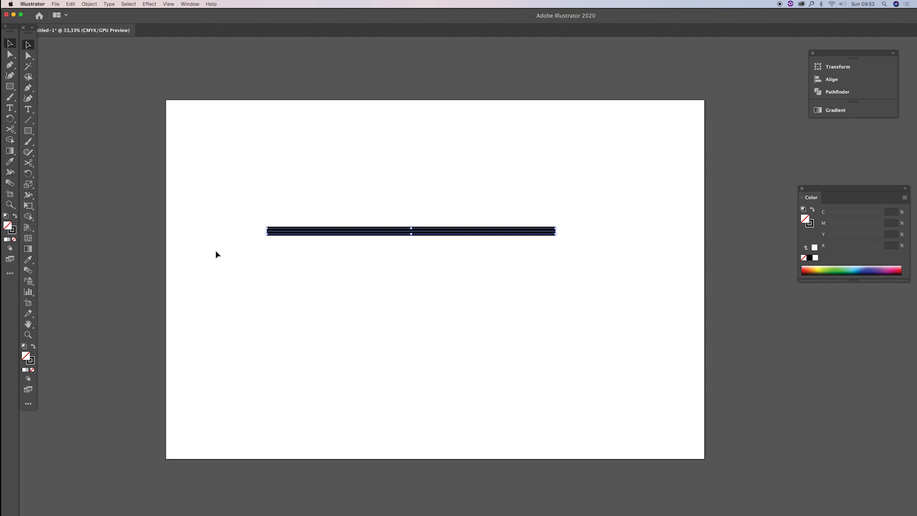
Reshape the thick horizontal line with the Width tool into a flared left head, narrow middle, bulging handle and pointed right end
key(shift+w)
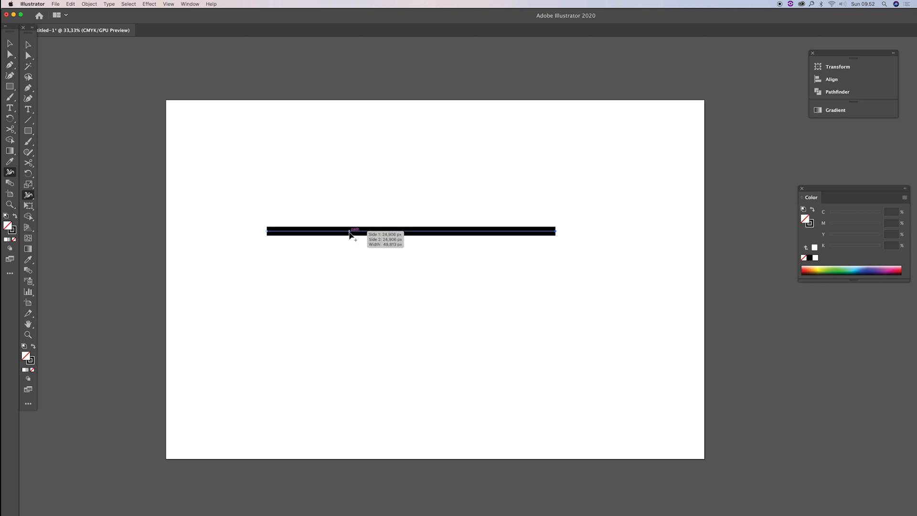
drag(333, 231, 338, 208)
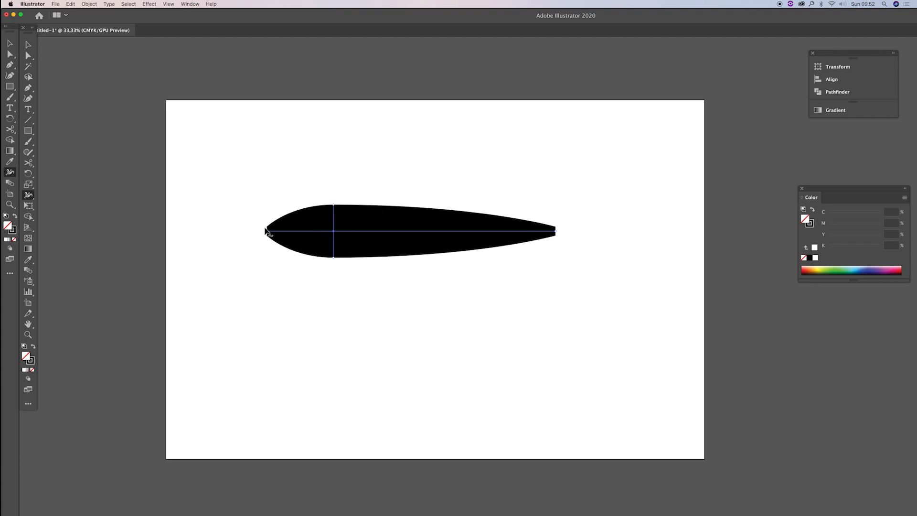
drag(267, 231, 267, 180)
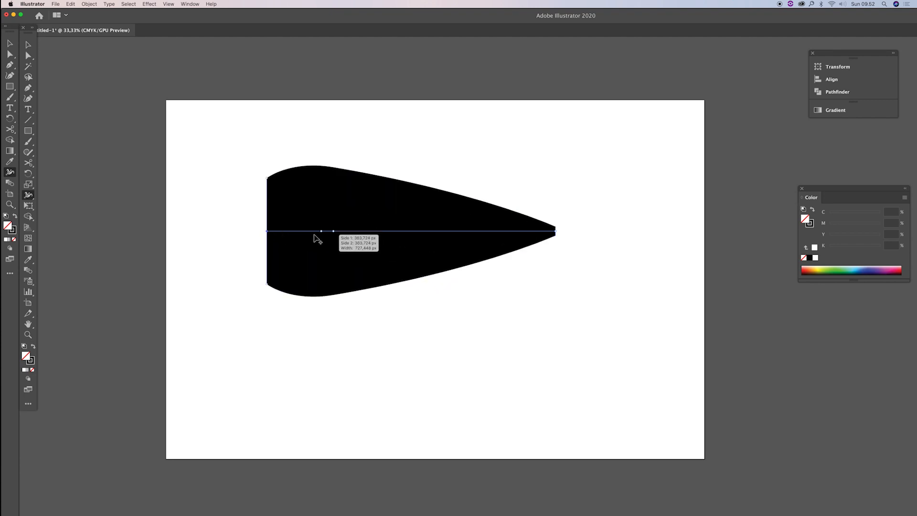
drag(300, 231, 307, 274)
drag(461, 231, 513, 254)
drag(555, 222, 556, 235)
mouse_move(362, 231)
mouse_down()
mouse_move(365, 249)
mouse_move(368, 241)
mouse_up()
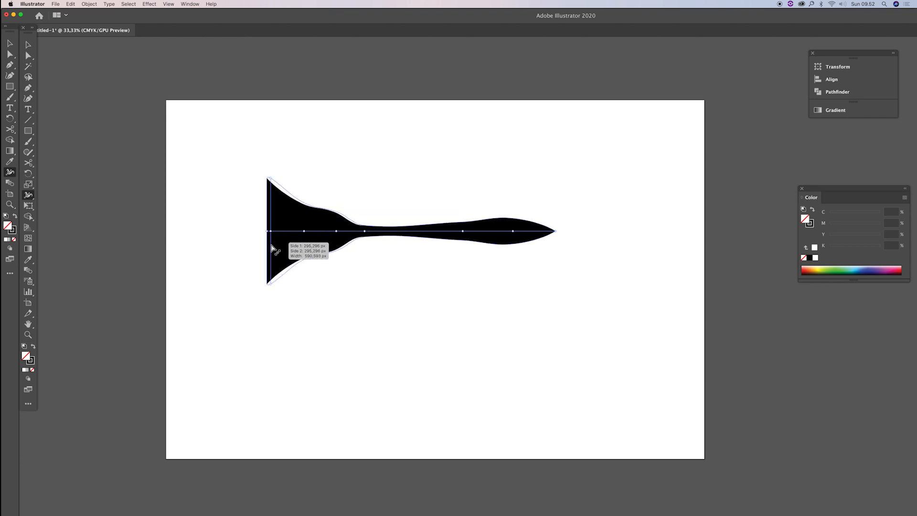
Square off the flared left end of the stroke into a blunt brush head and deselect it
drag(268, 231, 305, 256)
drag(268, 232, 271, 190)
key(v)
click(399, 297)
Draw an arched open curve below the brush shape and widen its middle to about 188 px, forming a crescent upper eyelid
key(p)
click(289, 371)
drag(523, 328, 684, 407)
click(523, 328)
key(v)
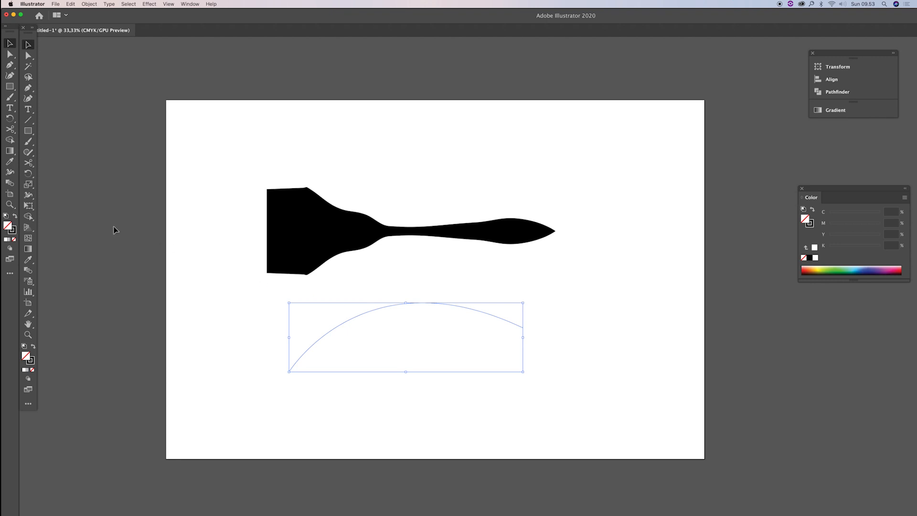
click(10, 172)
drag(381, 311, 388, 327)
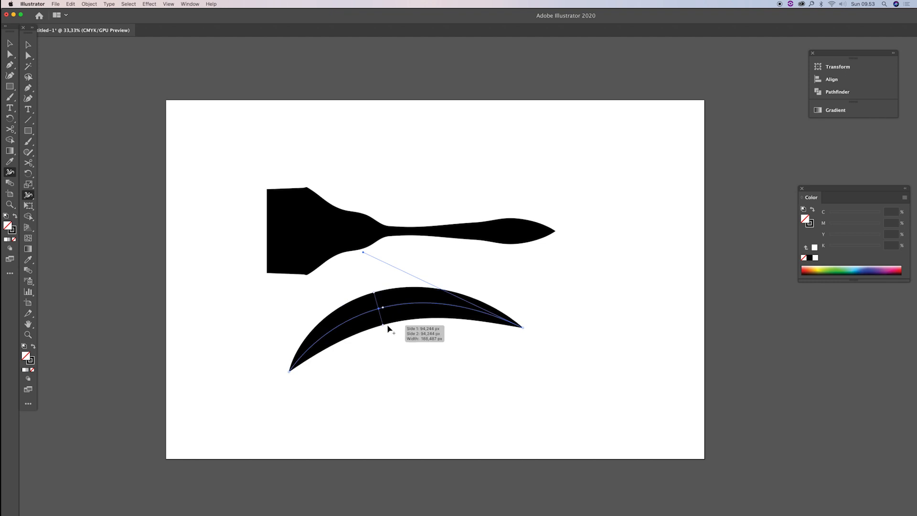
Draw a curved lower-lid path down from the crescent's underside and thicken its upper end so it tapers to a point
key(p)
click(341, 327)
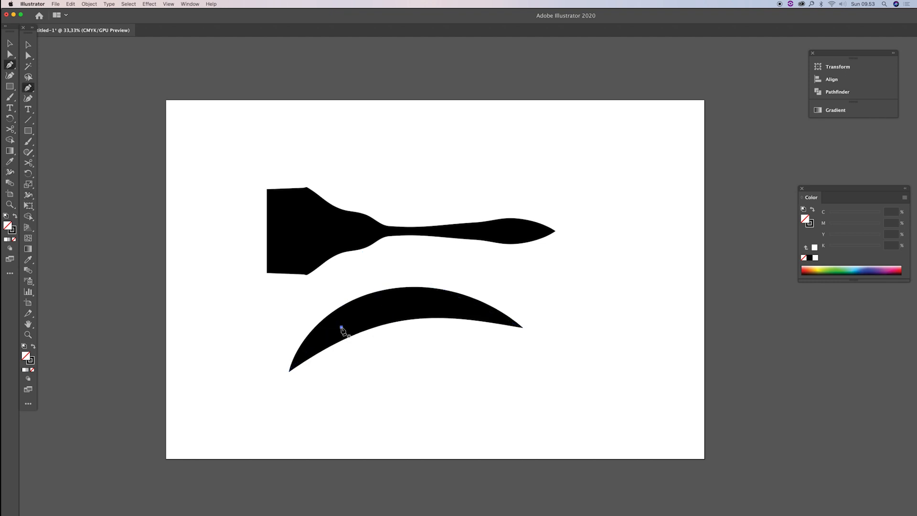
drag(454, 401, 571, 413)
key(v)
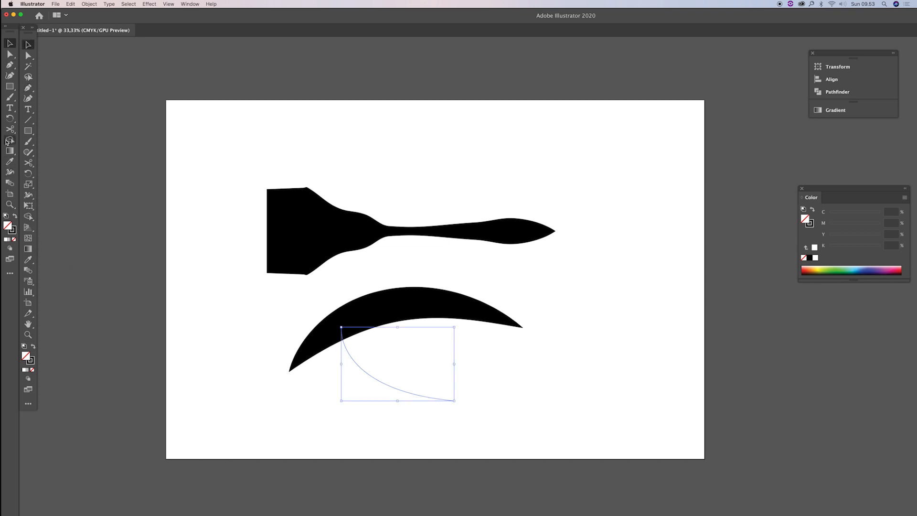
key(shift+w)
mouse_move(342, 327)
mouse_down()
mouse_move(354, 326)
mouse_move(328, 332)
mouse_move(370, 330)
mouse_move(343, 324)
mouse_move(342, 337)
mouse_move(357, 338)
mouse_up()
key(v)
click(586, 368)
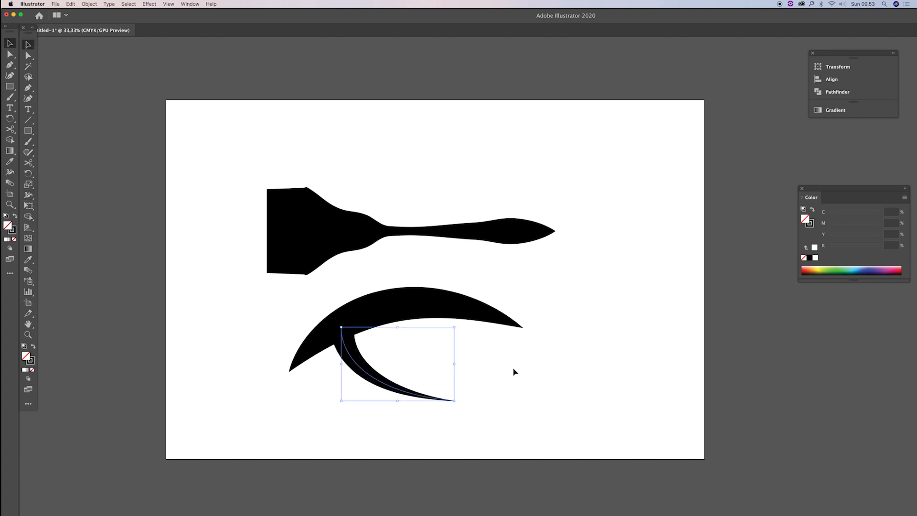
Draw a U-shaped iris path hanging from the upper eyelid and adjust its anchor points to smooth the curve
scroll(530, 368, down, 2)
scroll(530, 368, right, 2)
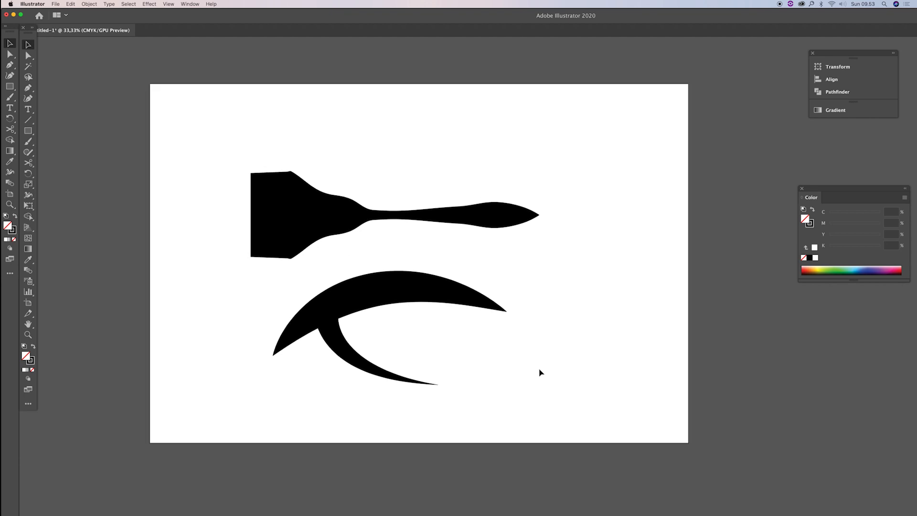
key(p)
click(373, 302)
mouse_move(405, 343)
mouse_down()
mouse_move(467, 354)
mouse_move(453, 352)
mouse_up()
click(446, 294)
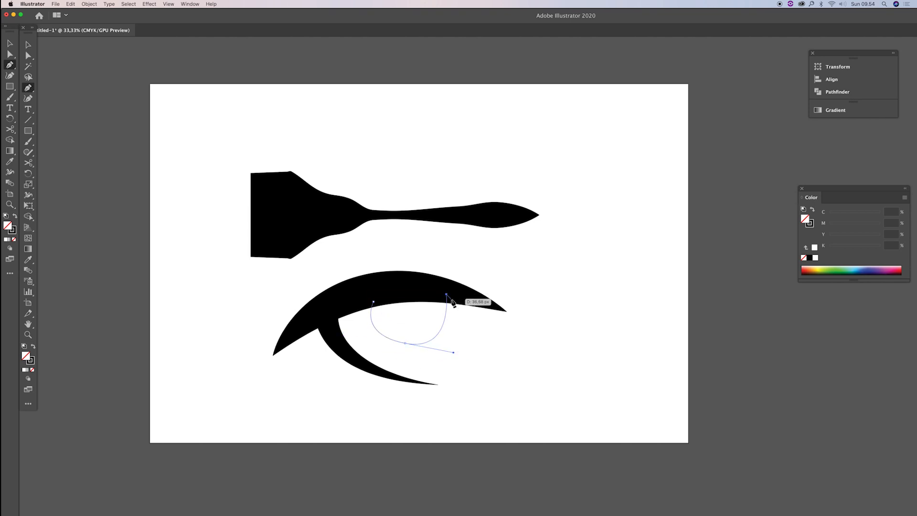
key(a)
drag(373, 302, 367, 301)
drag(404, 343, 441, 354)
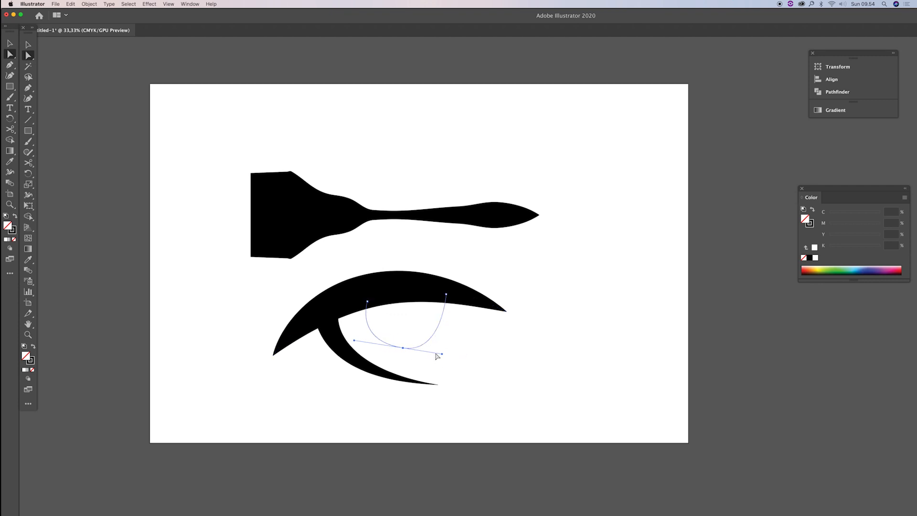
Thicken the iris path at its bottom and left end with the Width tool, leaving the right end thin
key(shift+w)
drag(403, 350, 403, 354)
drag(367, 304, 378, 299)
Select the brush shape and all the eye strokes and delete them to clear the artboard
key(z)
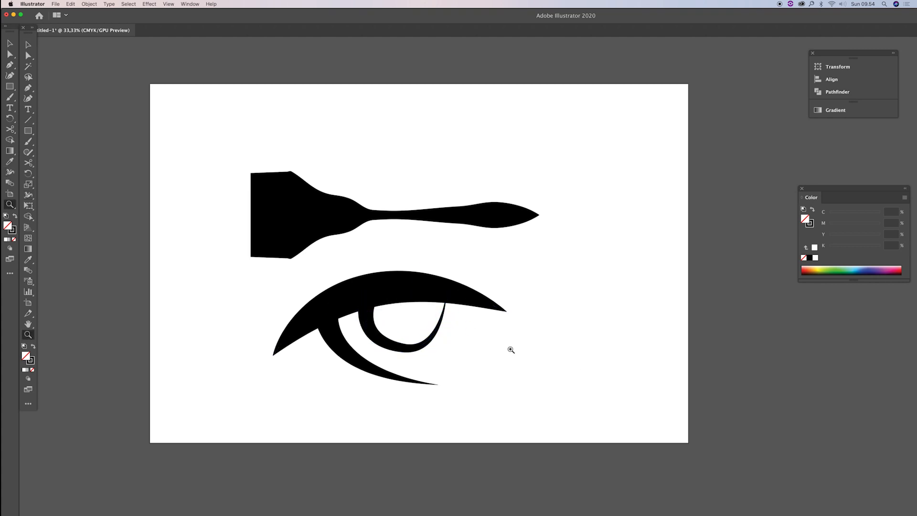
alt+click(512, 347)
drag(567, 329, 531, 315)
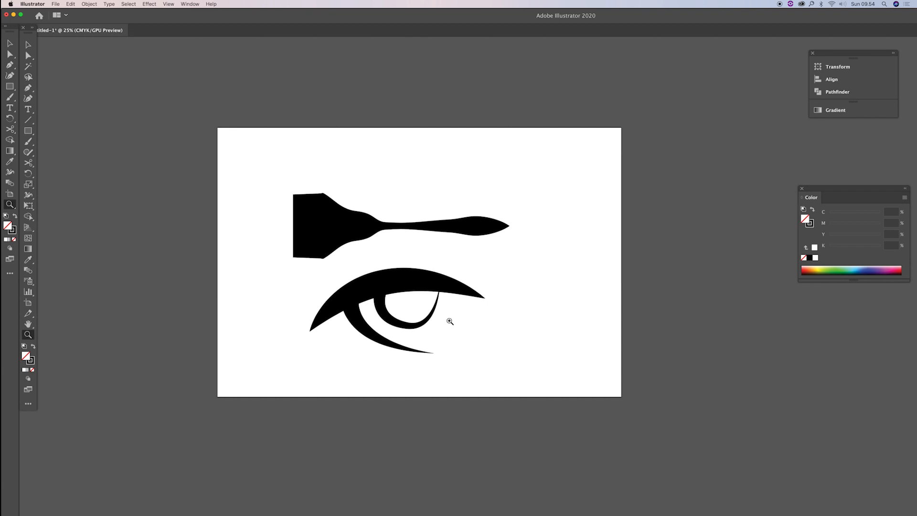
alt+click(465, 318)
click(475, 320)
drag(538, 325, 413, 305)
key(v)
drag(288, 197, 576, 390)
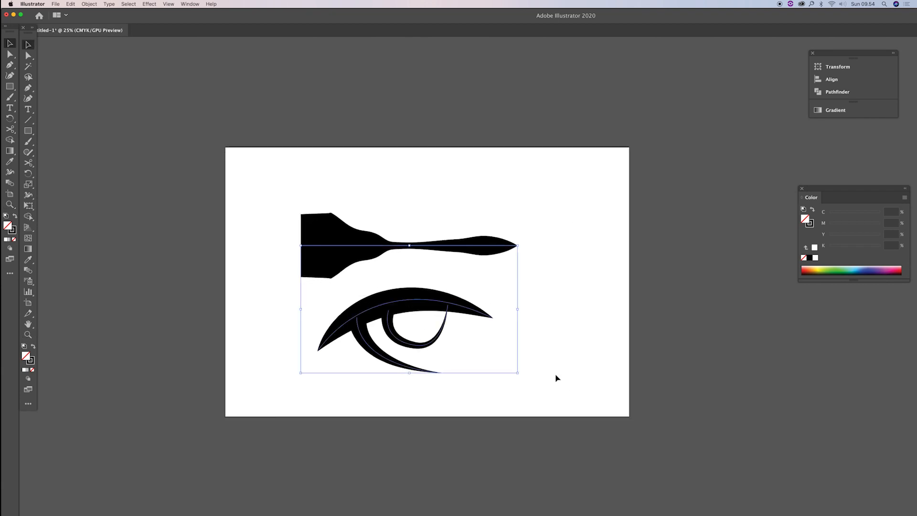
key(Delete)
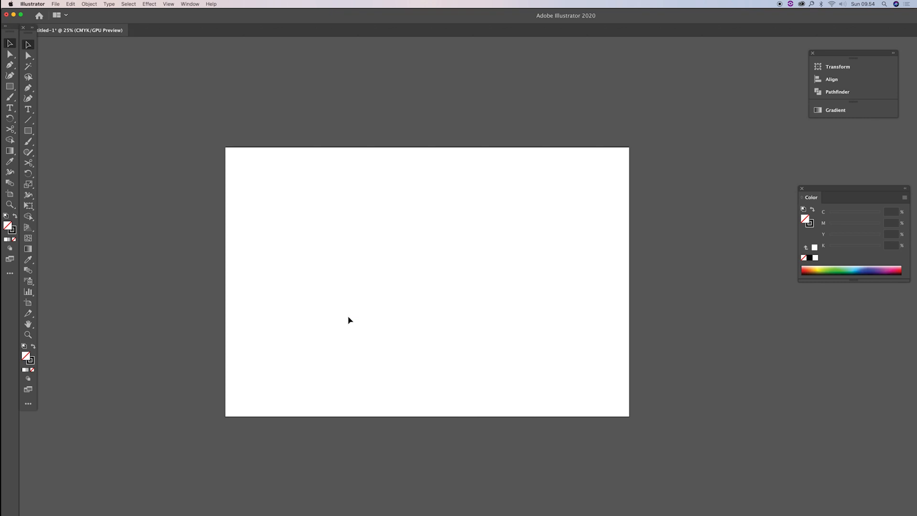
Draw a wavy trunk path with the Pen tool, rising diagonally from the artboard's lower-left edge to just above its centre
key(p)
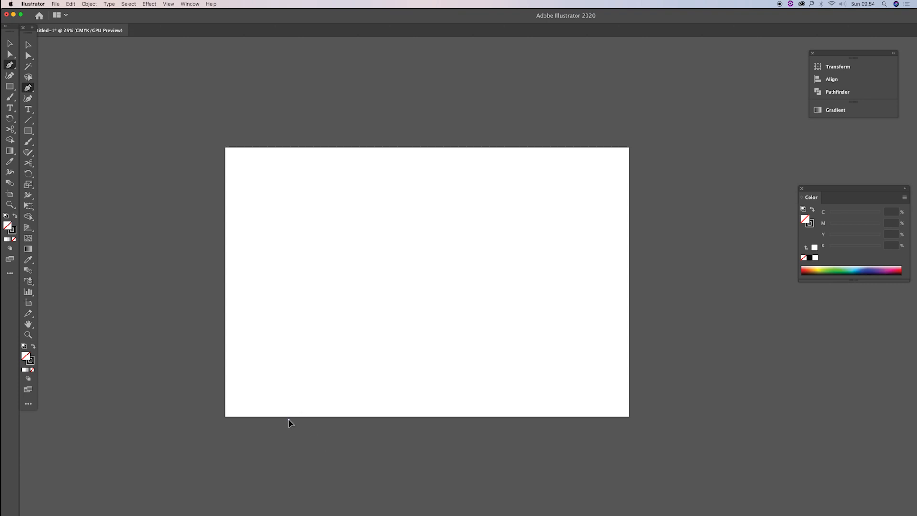
mouse_move(346, 363)
mouse_down()
mouse_move(367, 327)
mouse_move(423, 303)
mouse_up()
mouse_move(466, 241)
mouse_down()
mouse_move(477, 196)
mouse_move(473, 264)
mouse_up()
key(c)
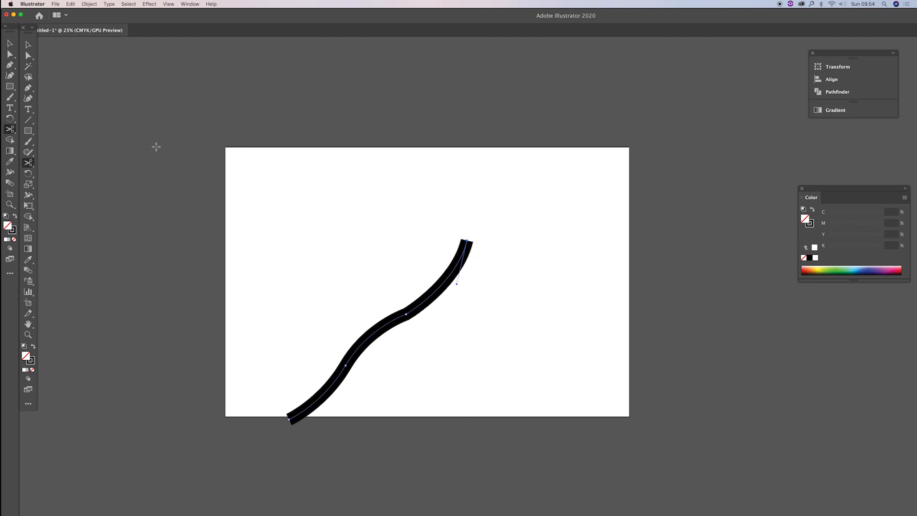
Set the trunk path's stroke weight to 1 pt and park the stroke settings below the colour settings
click(190, 3)
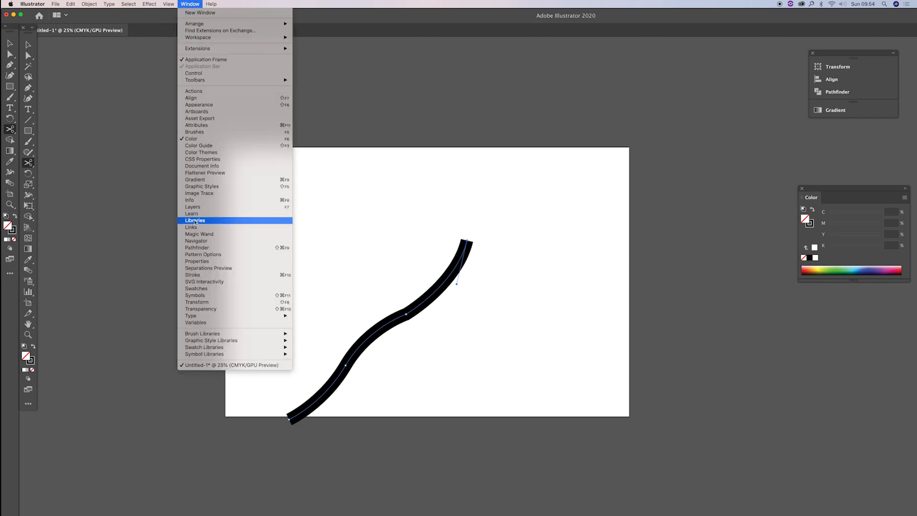
click(193, 275)
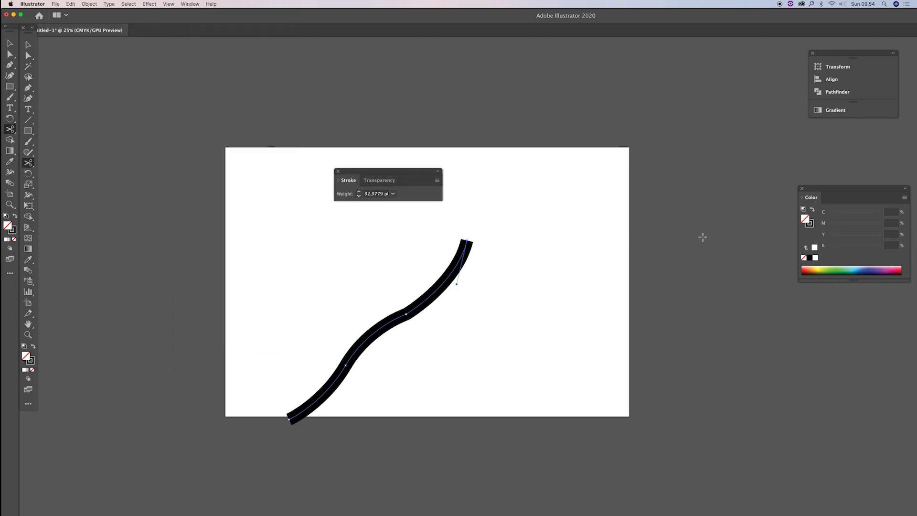
click(392, 194)
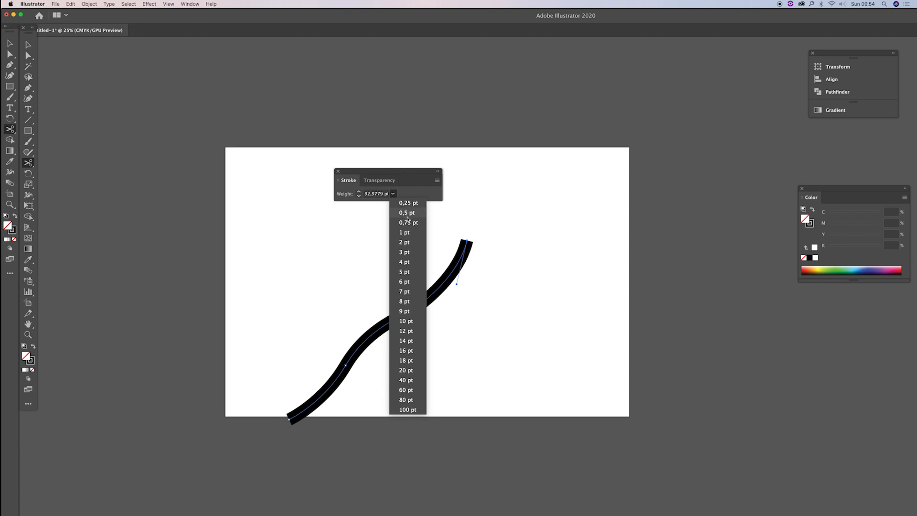
click(407, 233)
key(v)
click(463, 282)
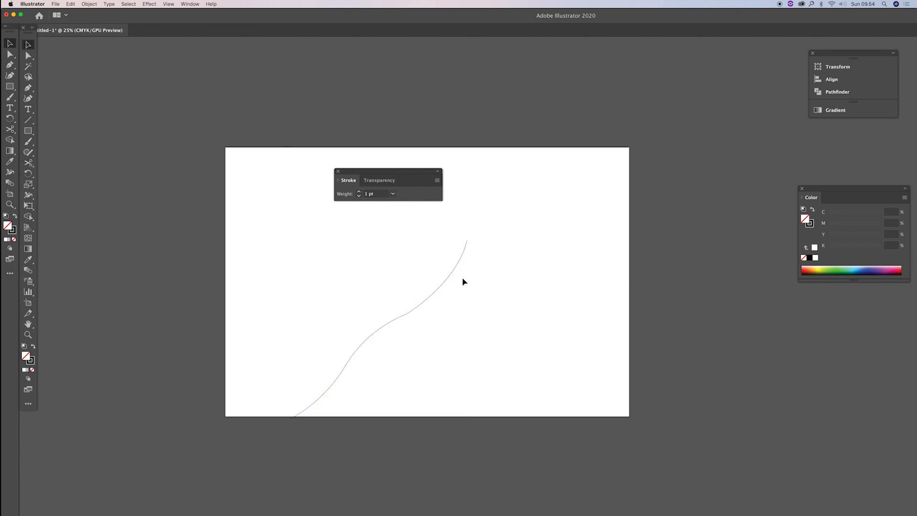
drag(339, 174, 807, 284)
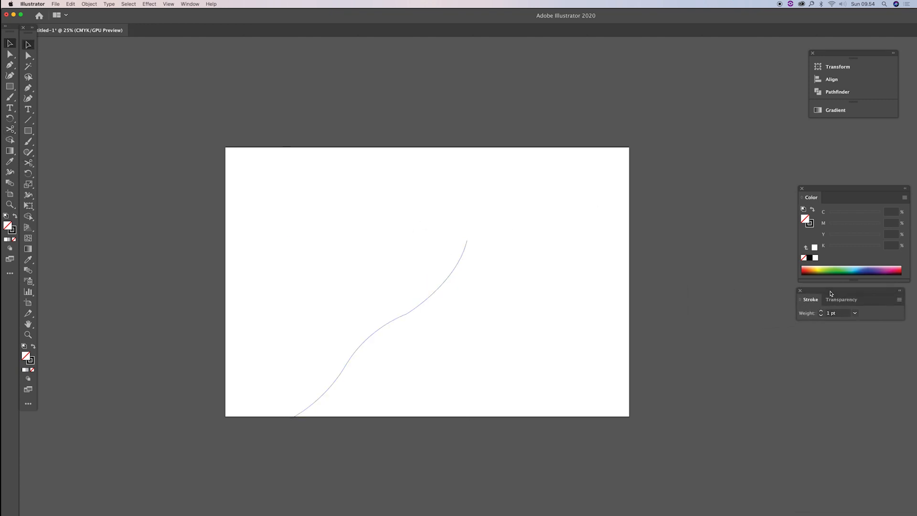
Draw two main branches off the trunk, one rising upward from its middle and one curving out to the right
key(p)
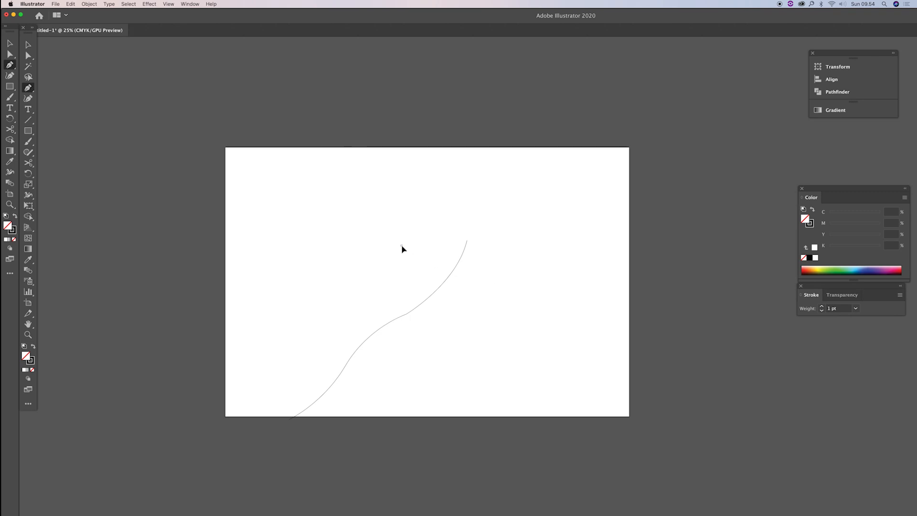
drag(399, 317, 406, 342)
click(445, 281)
drag(524, 268, 559, 240)
key(v)
Draw a short twig curving left off the upright branch and another curving right near the trunk's tip
key(p)
click(399, 270)
drag(379, 242, 377, 214)
key(v)
key(p)
click(463, 253)
drag(493, 245, 511, 234)
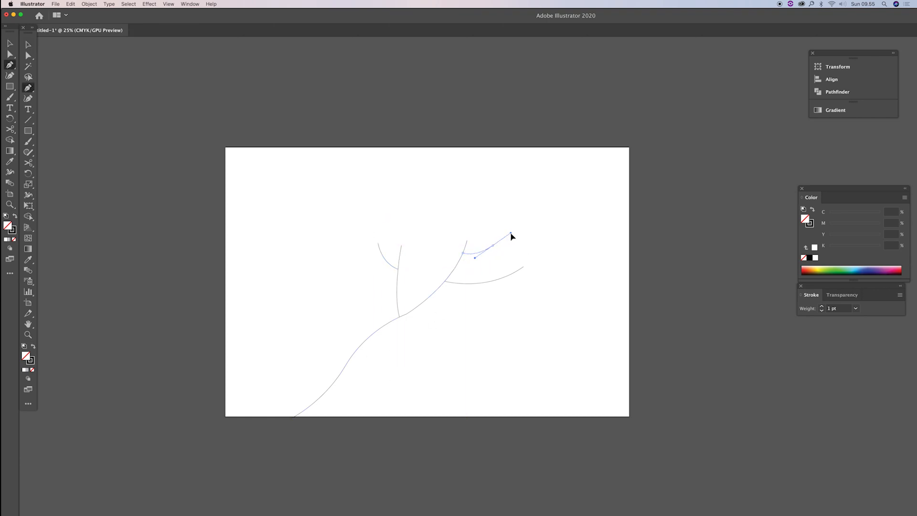
Add two twigs near the end of the right branch, one curving downward and one curving upward
click(503, 277)
drag(534, 291, 546, 291)
click(519, 248)
click(519, 286)
Add a twig curving right off the upright branch and another curving left off its left twig
click(400, 256)
drag(420, 229, 430, 201)
super+click(465, 205)
click(381, 252)
drag(352, 237, 337, 219)
Turn off Smart Guides and draw two twigs on the branch above the trunk's tip and one on the far-right twig
click(168, 3)
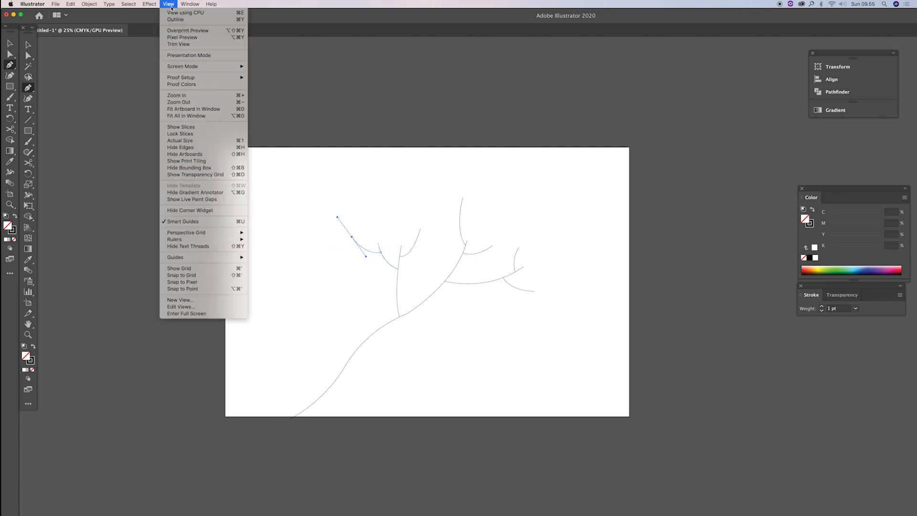
click(183, 221)
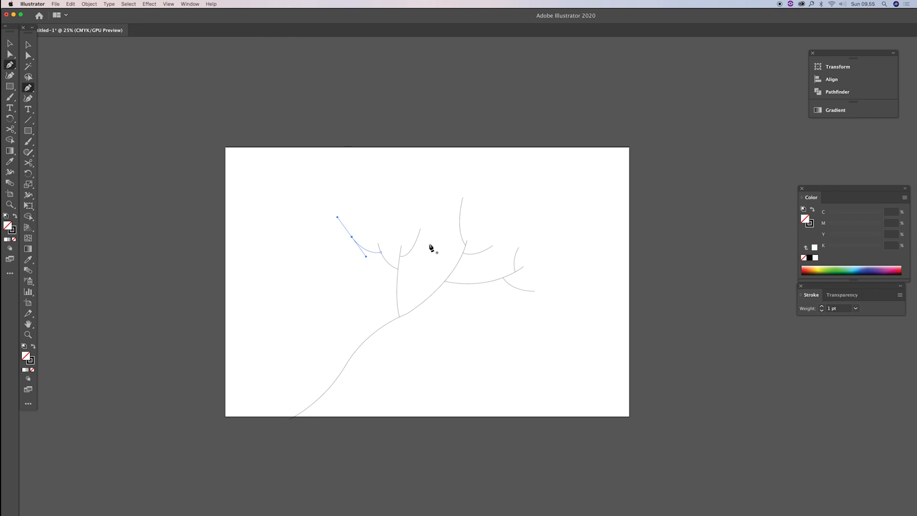
super+click(460, 221)
click(459, 219)
drag(488, 196, 498, 176)
click(460, 205)
drag(449, 199, 452, 171)
click(516, 255)
drag(523, 259, 543, 241)
Draw the remaining small twigs on the left side, extending the leftmost twig and forking the top of the upright branch
click(320, 234)
drag(358, 245, 380, 242)
click(392, 217)
drag(400, 248, 411, 263)
super+click(384, 219)
drag(400, 236, 409, 235)
key(v)
Thicken the bases of the trunk, the right branch, the upright branch and the lower-right twig with the Width tool
key(shift+grave)
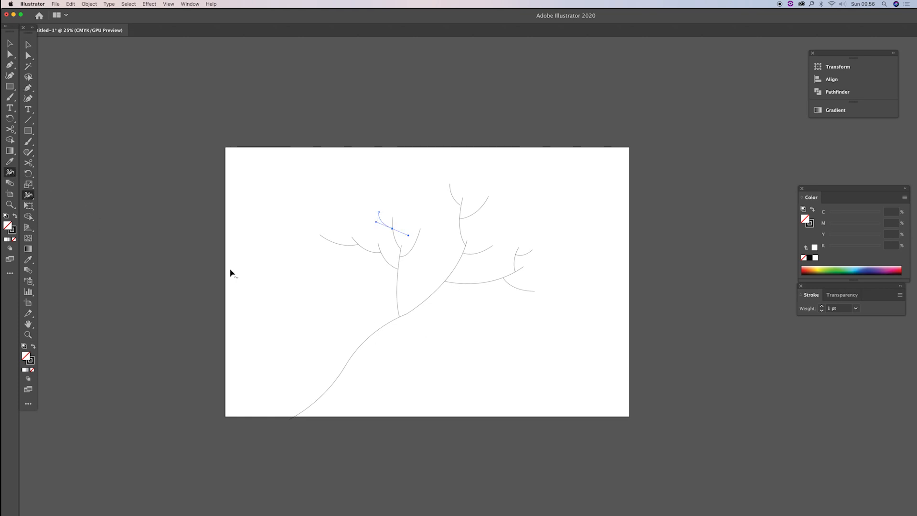
drag(293, 417, 288, 414)
drag(445, 284, 450, 283)
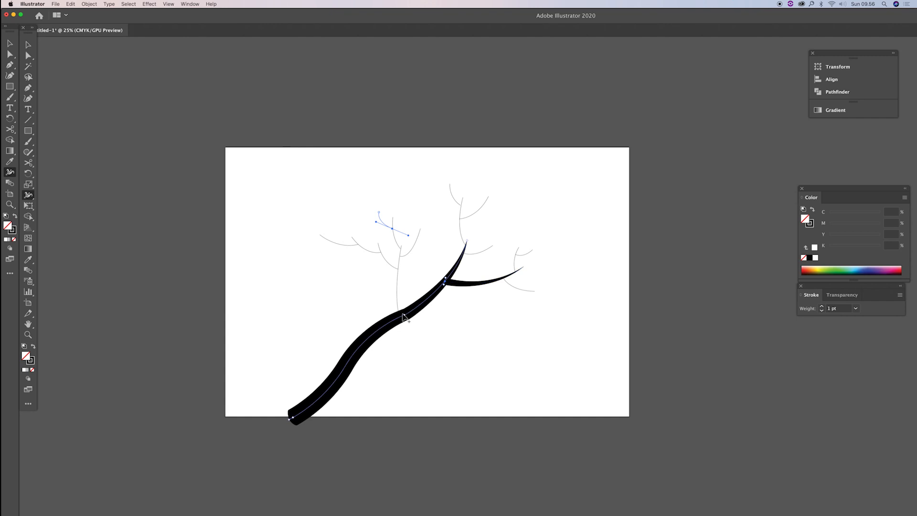
drag(399, 314, 403, 313)
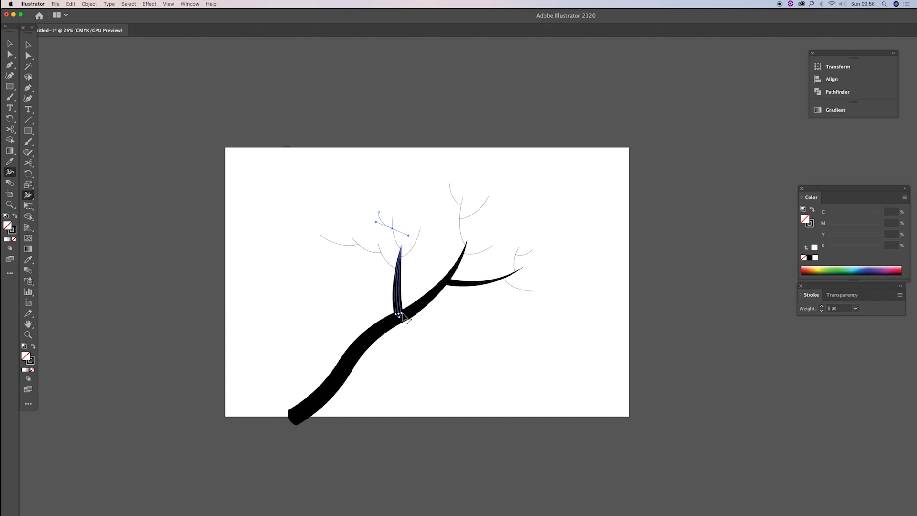
drag(504, 281, 506, 279)
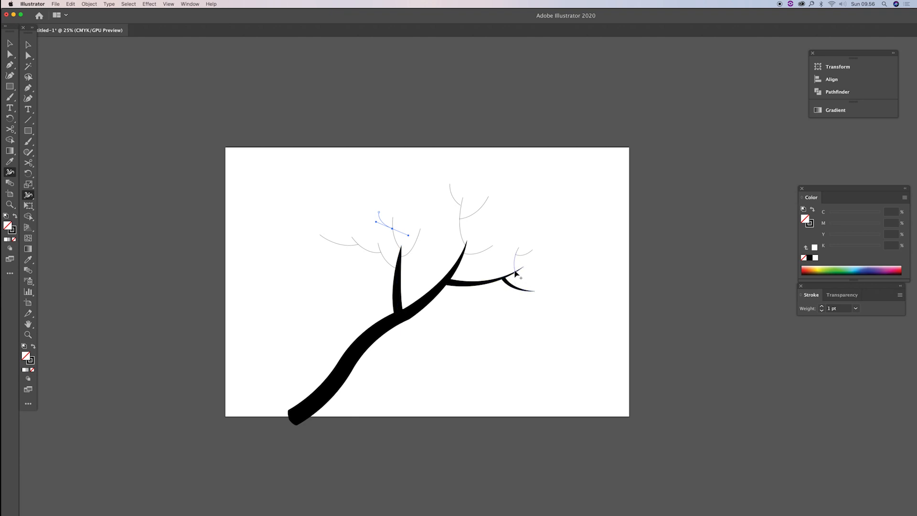
Thicken the bases of the upright twig on the right branch, its side twig, and the right-hand twig near the trunk's tip
key(z)
click(480, 282)
drag(497, 316, 523, 330)
alt+click(538, 323)
alt+click(557, 333)
alt+click(556, 334)
alt+click(557, 334)
alt+click(557, 333)
key(a)
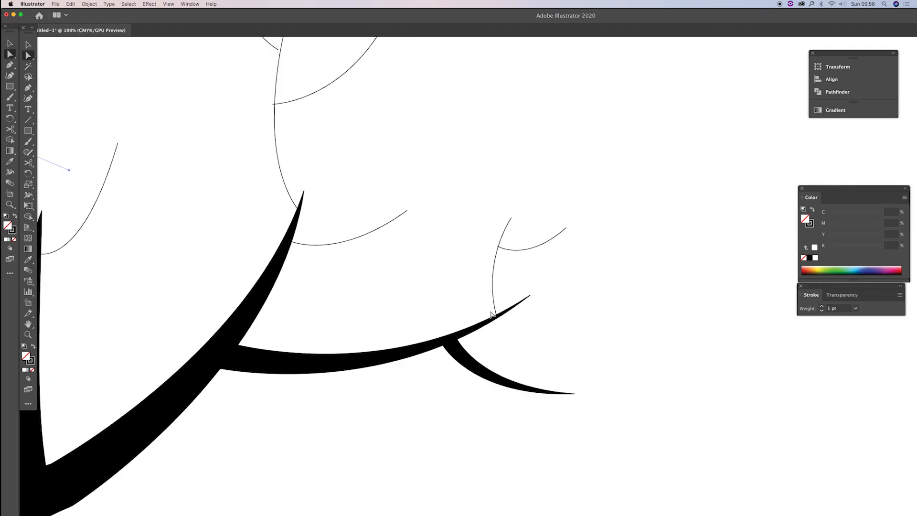
click(497, 315)
key(shift+w)
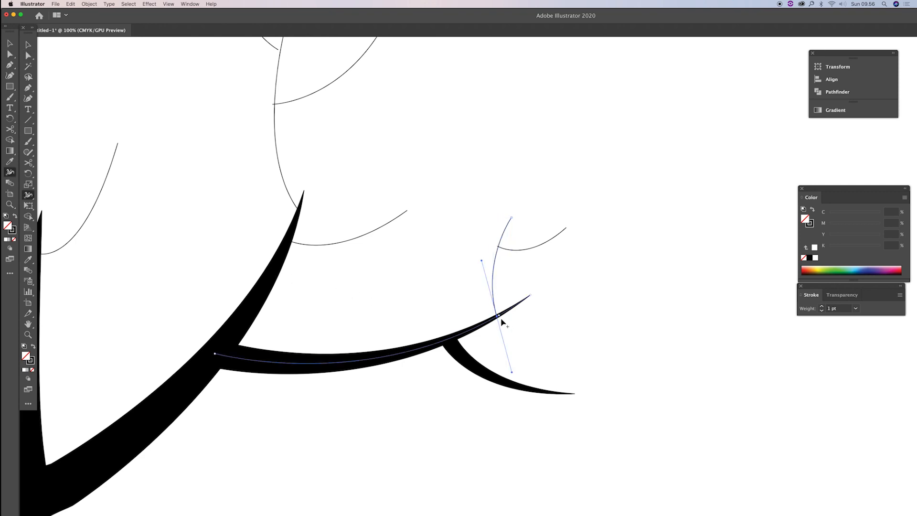
drag(501, 319, 504, 317)
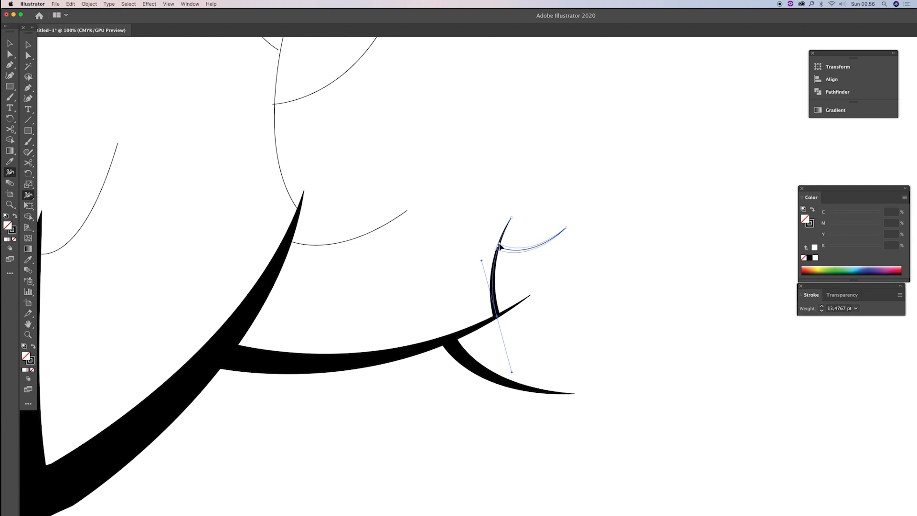
drag(499, 249, 500, 253)
drag(289, 240, 286, 246)
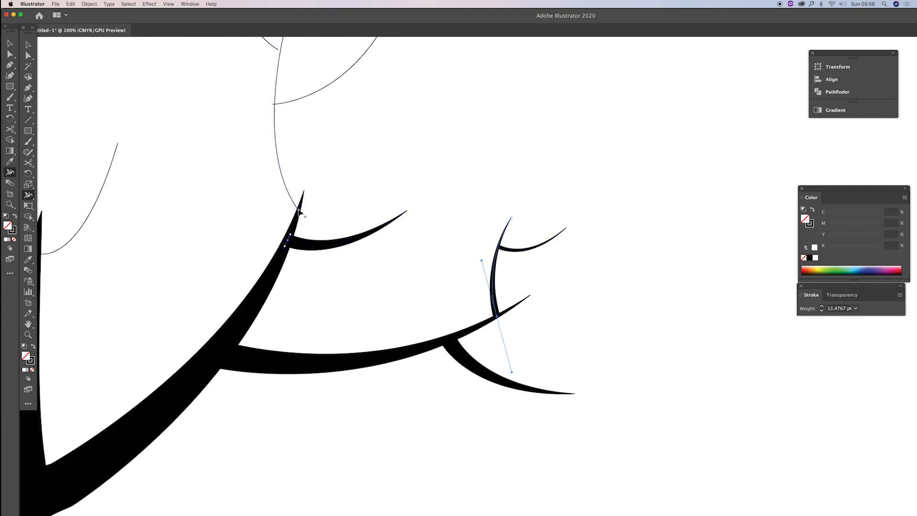
Thicken the bases of the tall twig at the trunk's tip and its right side twig with the Width tool
drag(299, 209, 383, 300)
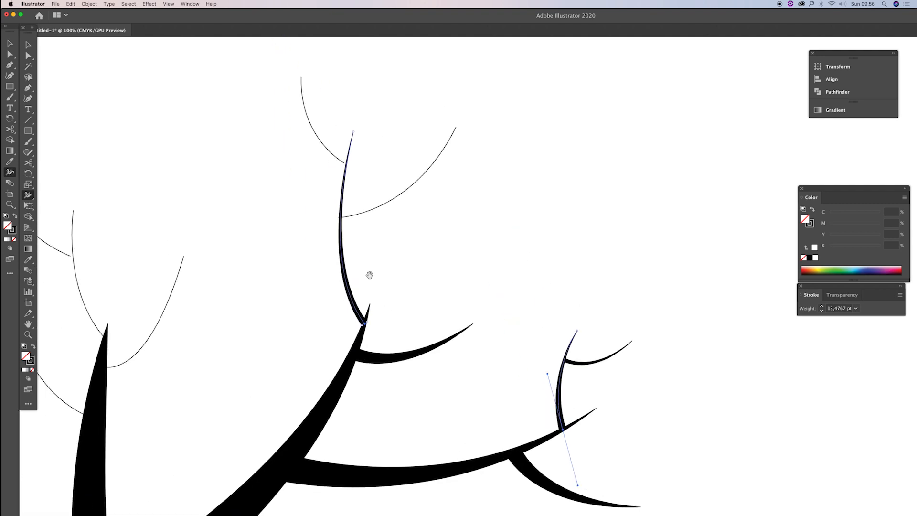
drag(338, 219, 339, 218)
key(v)
click(354, 232)
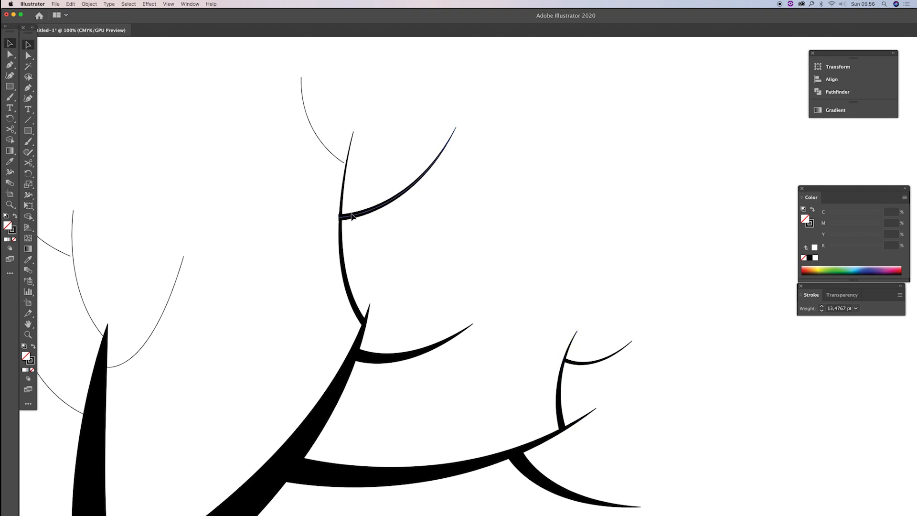
click(351, 220)
Thicken the base of the tall twig's upper-left side twig and move it down so its base meets the tall twig
scroll(363, 208, up, 3)
click(356, 191)
key(shift+w)
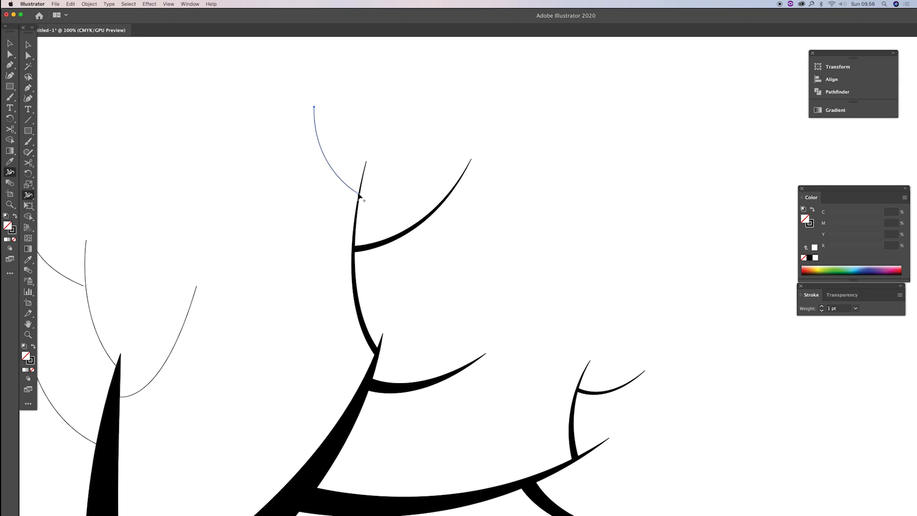
drag(359, 193, 360, 195)
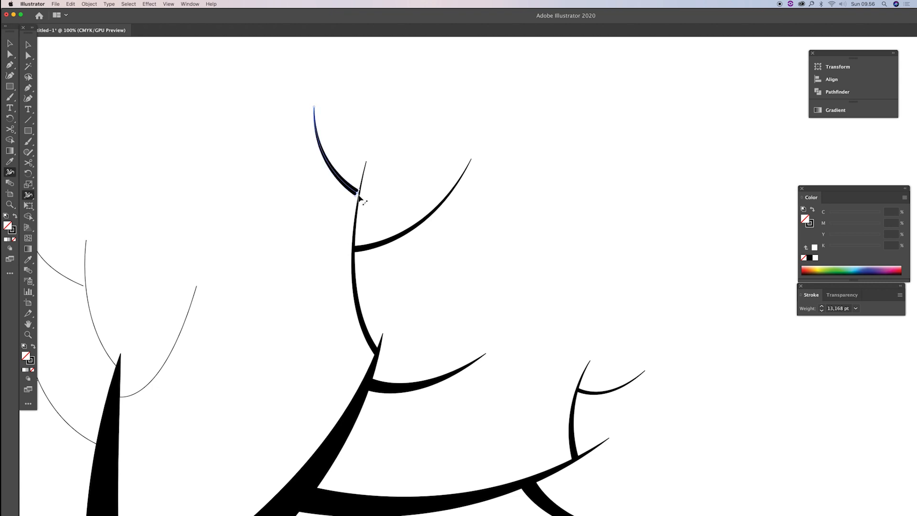
key(v)
key(a)
drag(353, 190, 356, 210)
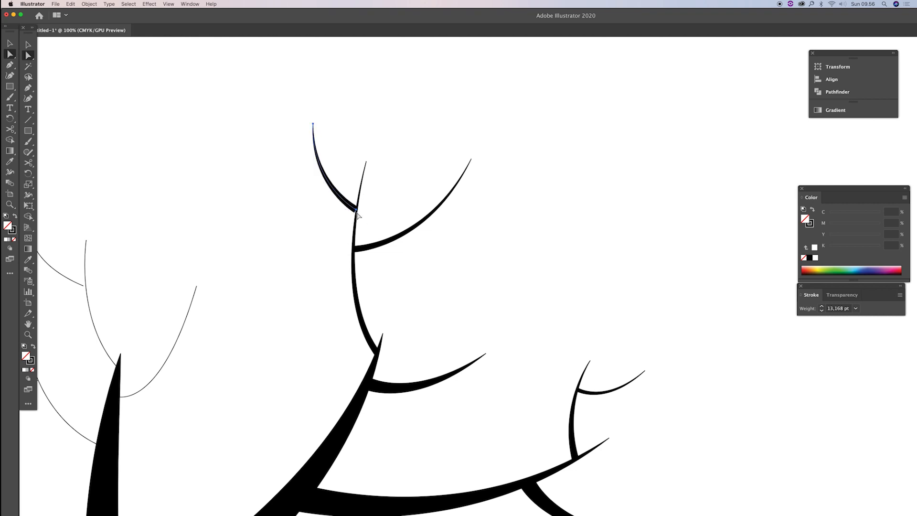
Thin the bases of the tall twig's left and right side twigs with the Width tool
key(shift+w)
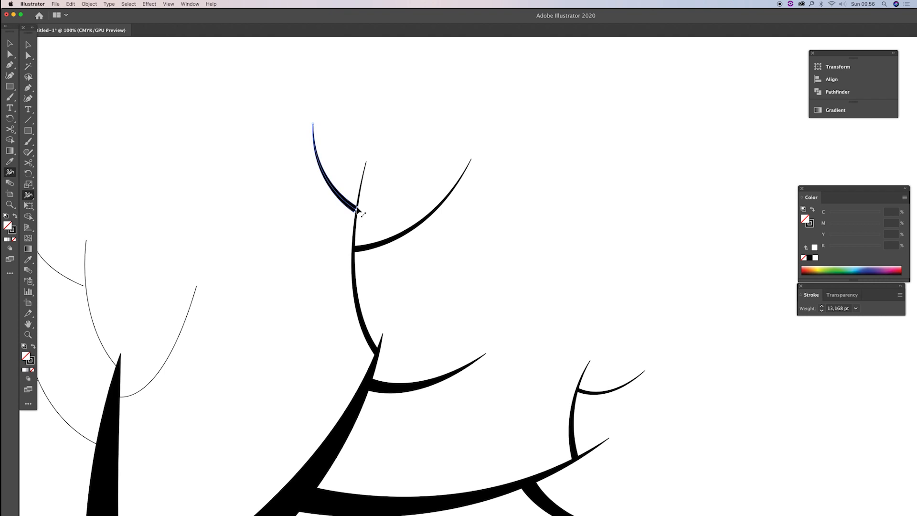
drag(356, 209, 357, 209)
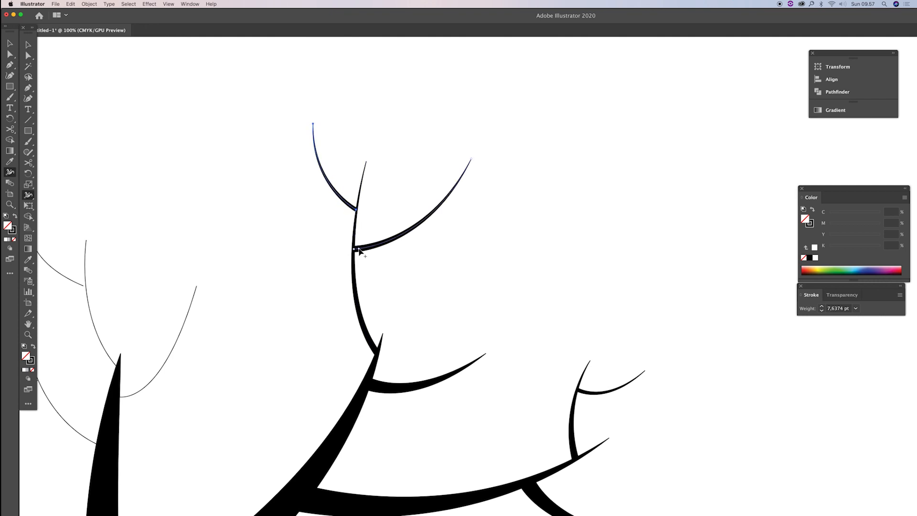
drag(354, 246, 353, 249)
Thicken the twigs at the upright branch's tip and shift the upper-left side twig onto its parent
drag(472, 319, 491, 287)
drag(335, 292, 603, 229)
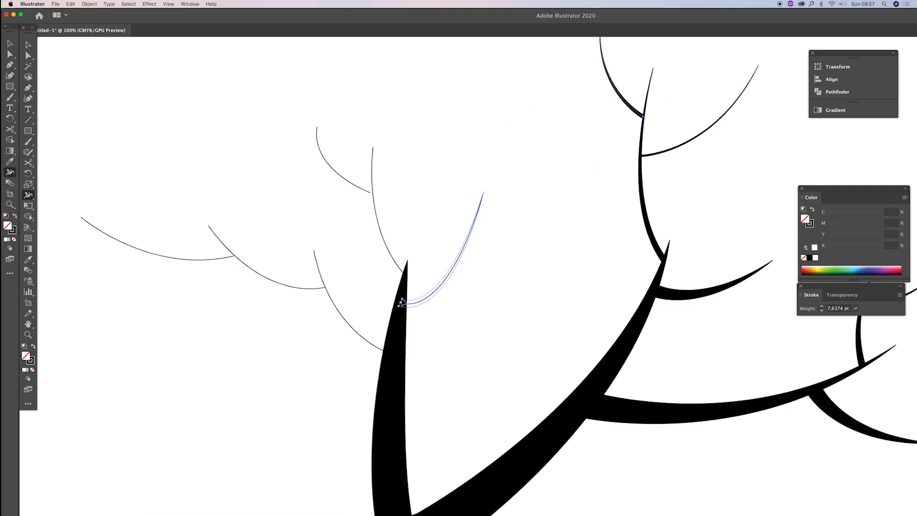
drag(402, 305, 397, 309)
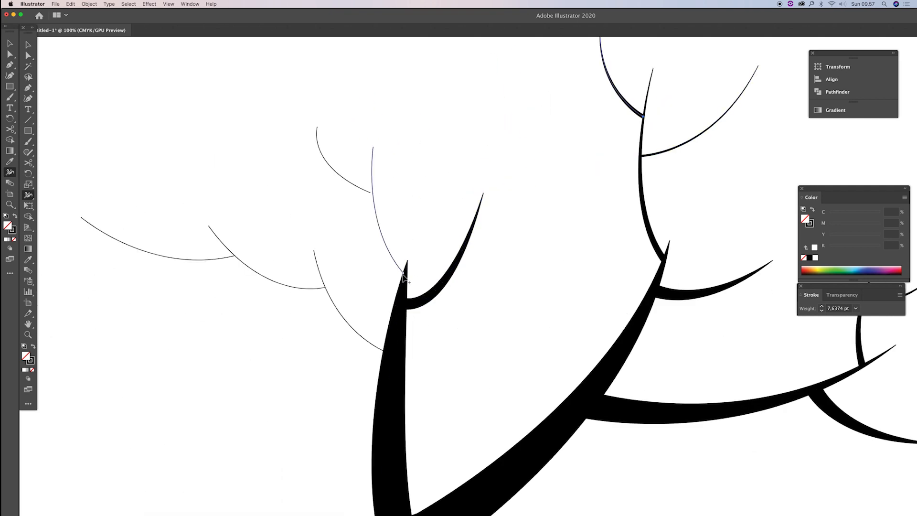
drag(405, 276, 400, 271)
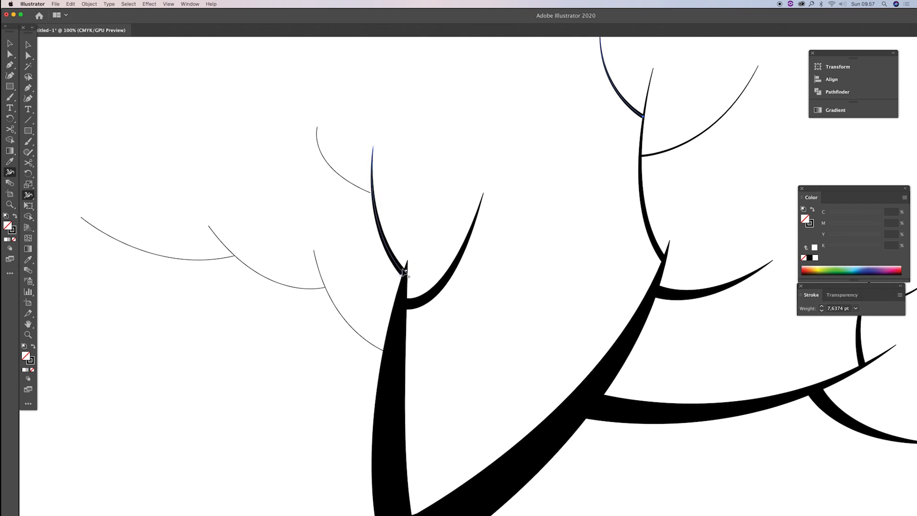
key(v)
drag(368, 194, 378, 199)
key(shift+w)
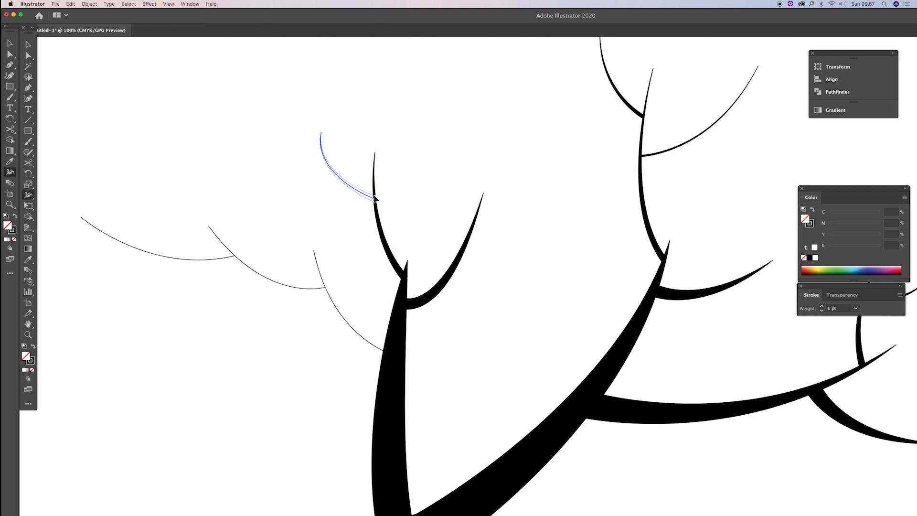
Seat the base anchor of the upright branch's left offshoot inside the branch and thicken that end
key(a)
click(394, 354)
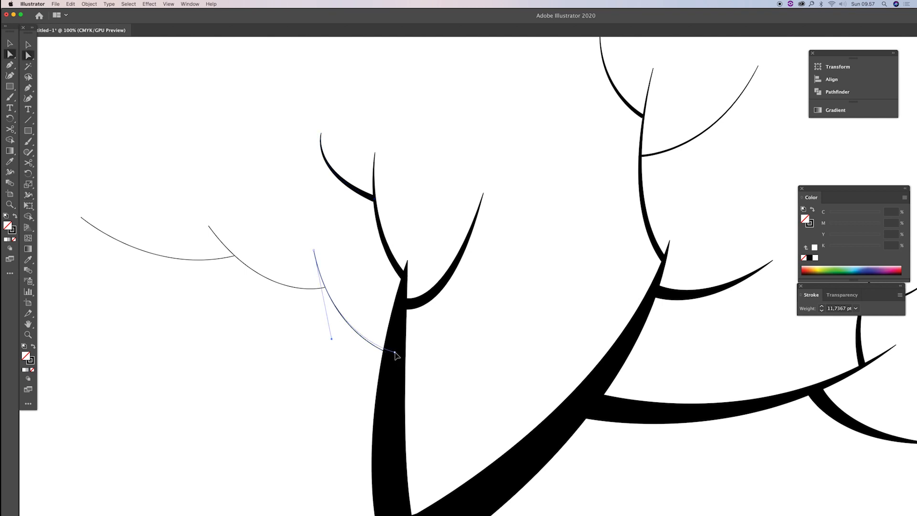
key(super+z)
key(shift+w)
drag(395, 356, 397, 351)
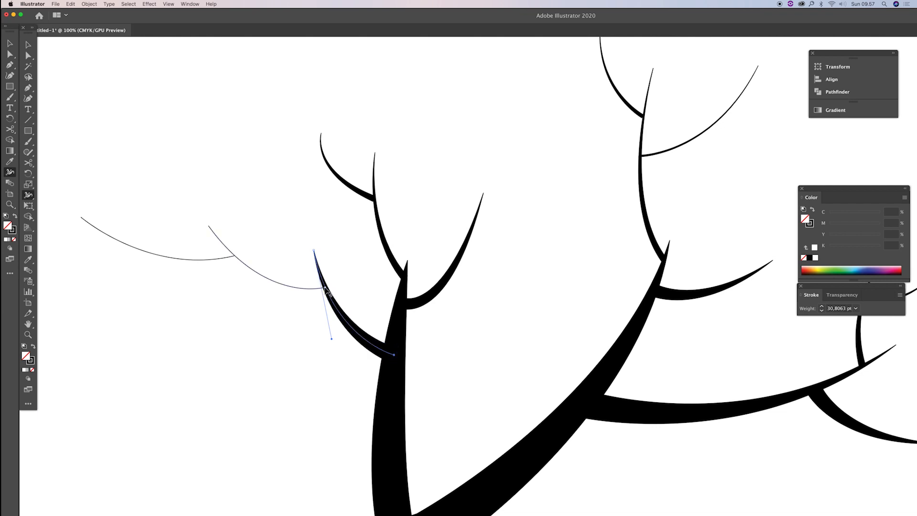
Thicken the bases of the two outer twigs on the left offshoot with the Width tool
key(a)
click(325, 289)
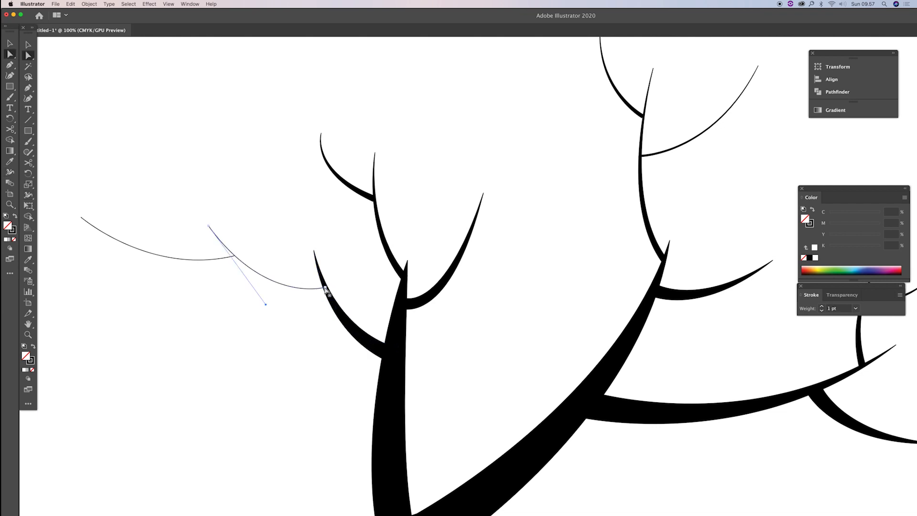
key(shift+w)
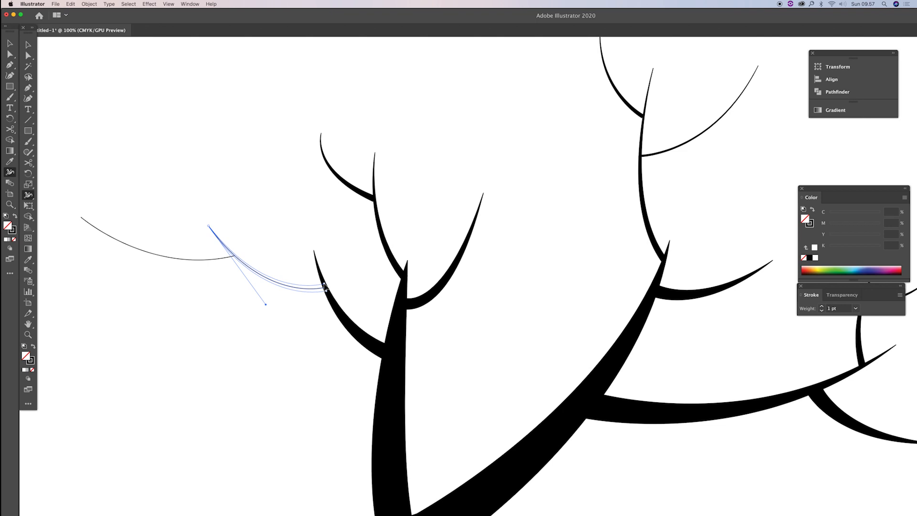
drag(324, 287, 326, 291)
key(a)
click(234, 258)
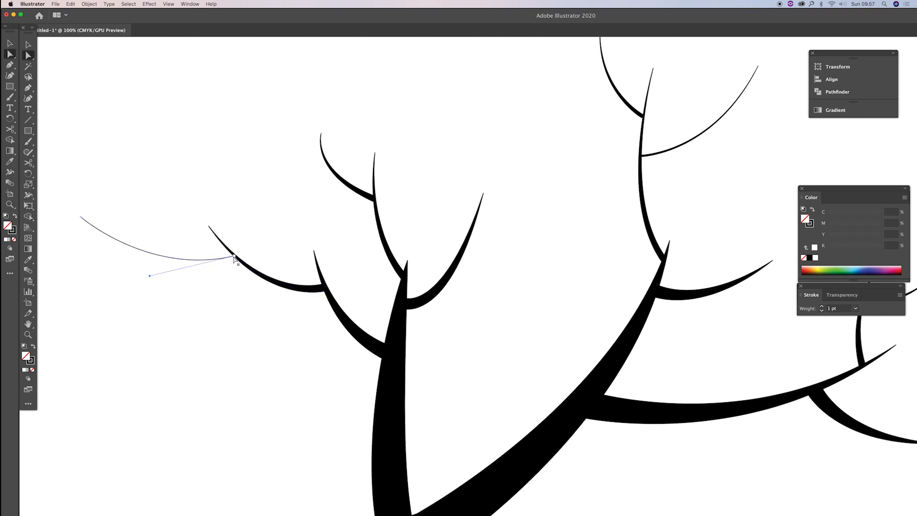
key(shift+w)
mouse_move(235, 257)
mouse_down()
mouse_move(241, 263)
mouse_move(231, 262)
mouse_up()
Move the leftmost twig down and right along its parent twig and refine the width of its base
key(a)
key(v)
click(222, 265)
drag(226, 266, 242, 279)
click(279, 249)
click(250, 275)
key(a)
key(shift+w)
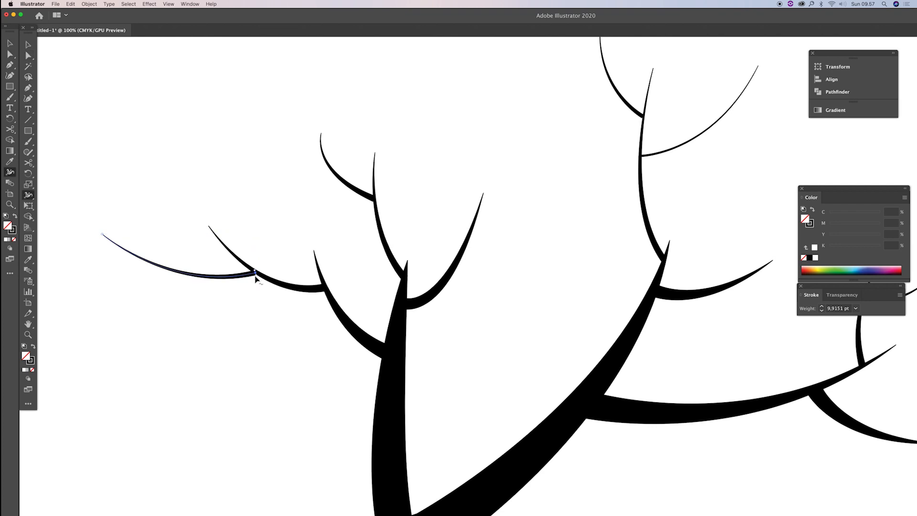
drag(256, 276, 252, 274)
key(v)
click(256, 285)
Add width points along the upper trunk and reshape its taper around the right branch's base
key(z)
alt+click(424, 340)
alt+click(424, 340)
drag(546, 360, 490, 301)
alt+click(564, 363)
alt+click(564, 363)
drag(545, 320, 505, 311)
key(v)
click(548, 329)
key(super+equal)
key(a)
click(414, 302)
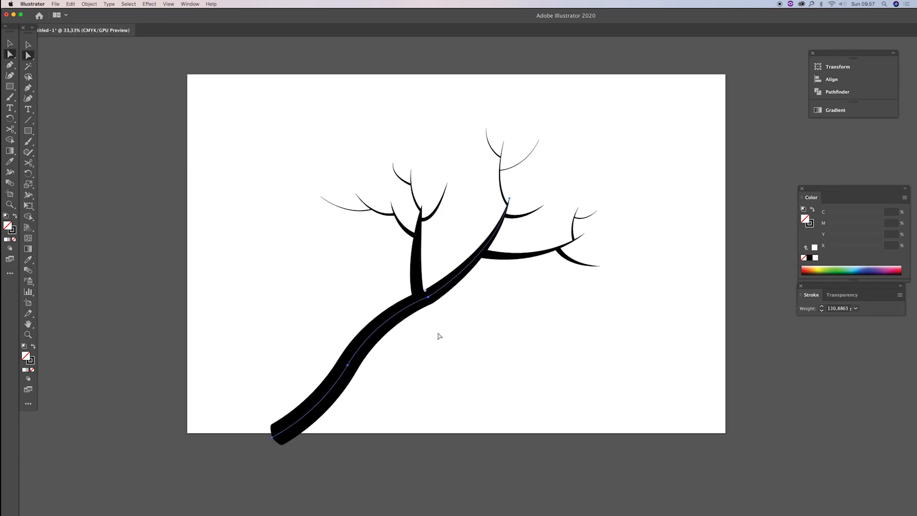
key(shift+w)
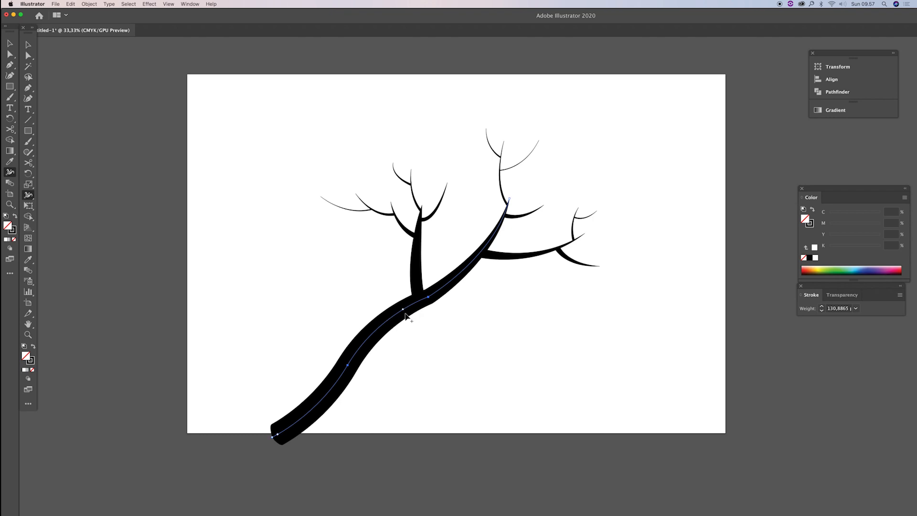
drag(453, 283, 490, 251)
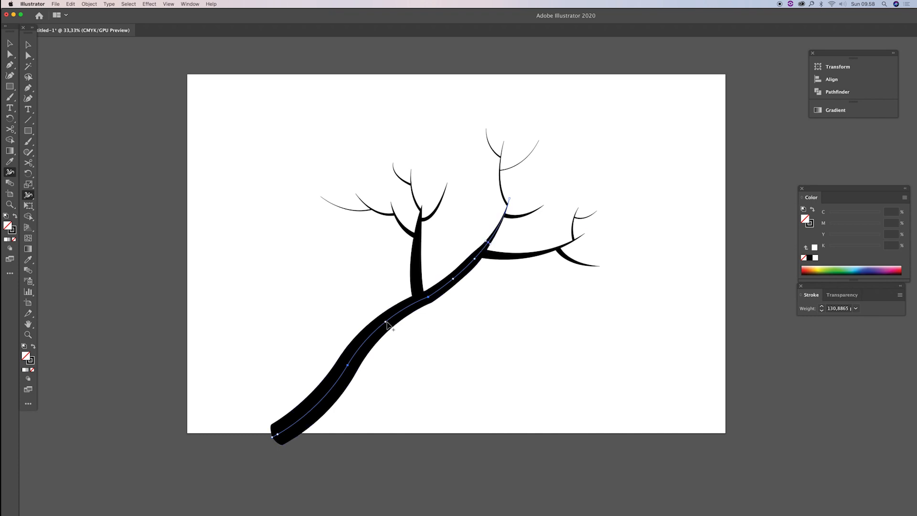
Add width points around the trunk's middle and widen its bottom end
drag(407, 310, 406, 299)
drag(369, 338, 376, 343)
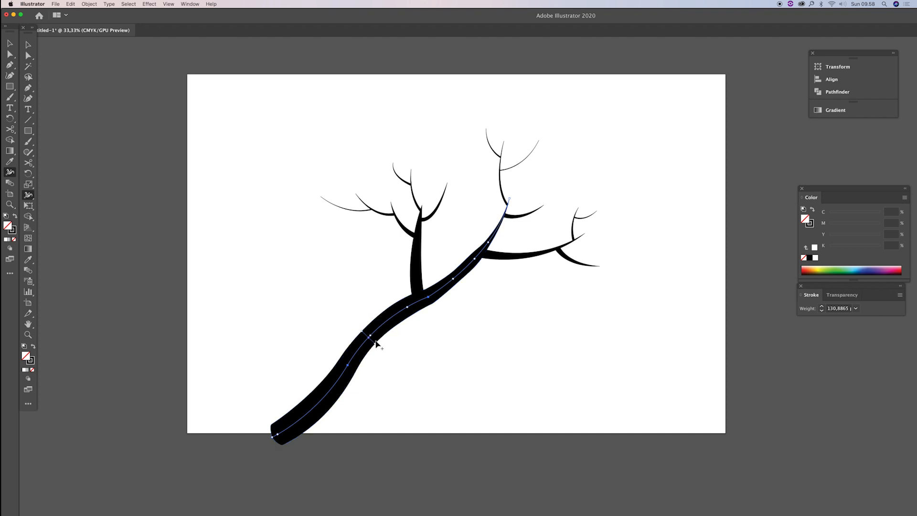
drag(271, 426, 274, 419)
Reshape the upright branch, the right branch and the lower-right twig so that their bases flare into their parents
drag(477, 373, 460, 387)
drag(477, 269, 503, 323)
drag(406, 330, 403, 329)
super+click(453, 354)
super+click(423, 342)
super+click(562, 316)
drag(562, 315, 507, 340)
super+click(463, 301)
drag(464, 300, 466, 293)
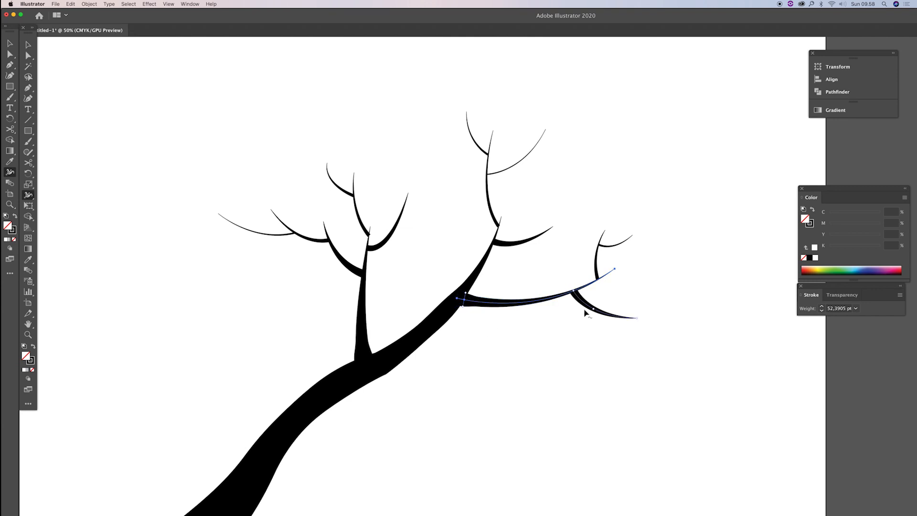
drag(575, 292, 577, 298)
Flare the base of the twig on the right side of the trunk's tip
drag(497, 243, 511, 337)
super+click(519, 323)
super+click(520, 324)
super+click(530, 327)
Adjust the base widths of the tall twig near the trunk's tip and its right side twig
key(v)
drag(489, 272, 452, 348)
key(a)
key(f)
click(457, 399)
click(448, 381)
key(shift+w)
drag(456, 397, 464, 400)
drag(434, 293, 437, 296)
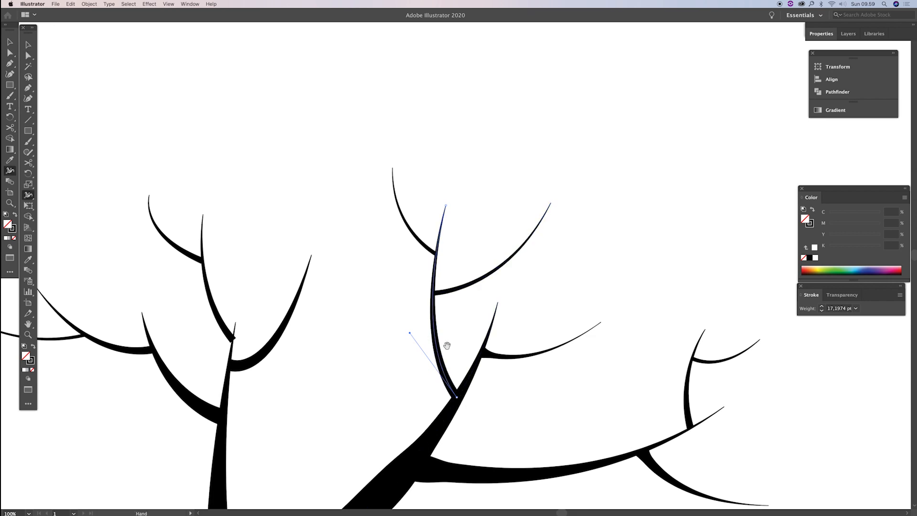
Move the upright branch's upper twig and its side twig down together onto the branch
drag(447, 346, 506, 295)
key(a)
click(290, 288)
drag(294, 307, 362, 271)
key(v)
shift+click(308, 161)
drag(336, 207, 333, 232)
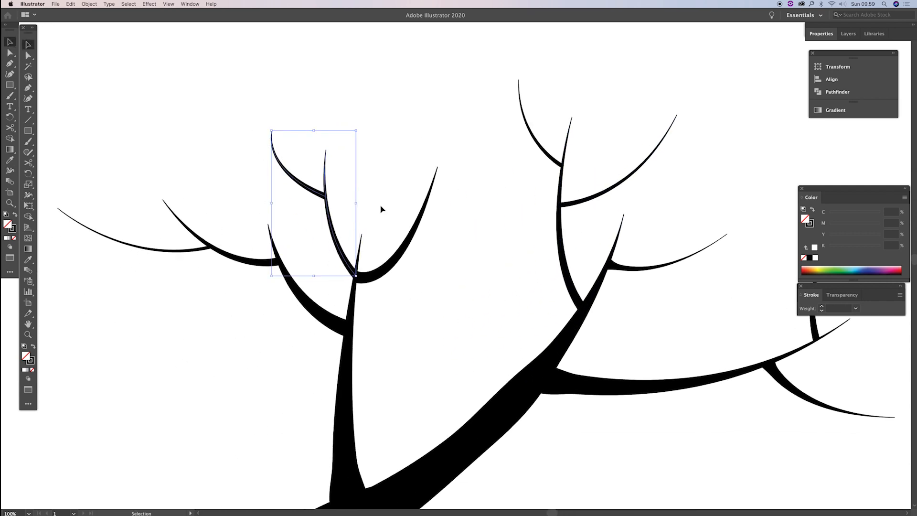
click(380, 209)
Try to change the trunk's thickness partway along its length with the Width tool
drag(358, 312, 400, 300)
key(super+minus)
key(super+minus)
drag(448, 368, 486, 276)
key(super+minus)
click(379, 242)
key(shift+w)
drag(376, 235, 373, 253)
key(super+z)
key(super+z)
Draw three short curved leaf strokes in the empty area above the right branch with the Pen tool
key(z)
alt+click(490, 281)
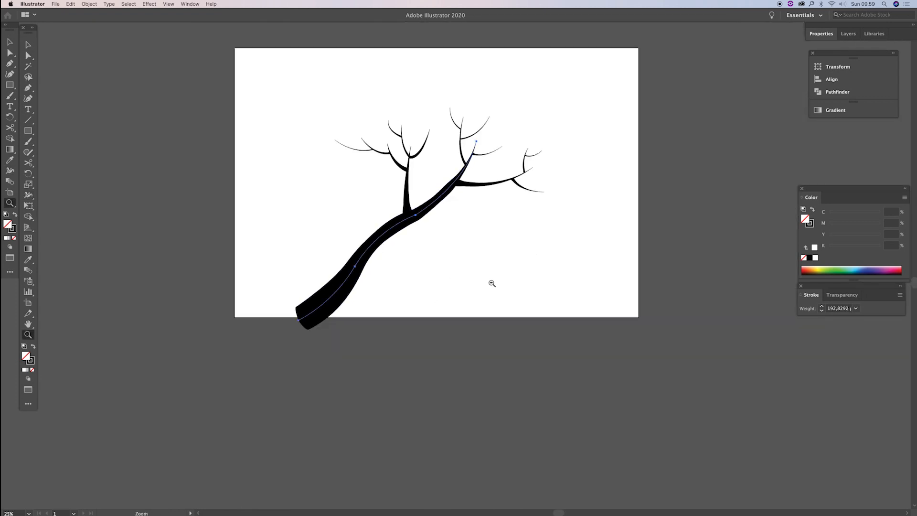
scroll(489, 268, up, 1)
super+click(487, 258)
double_click(486, 254)
key(p)
scroll(553, 210, up, 4)
click(553, 208)
drag(572, 222, 589, 219)
super+click(563, 203)
click(524, 190)
mouse_move(531, 185)
mouse_down()
mouse_move(541, 186)
mouse_move(534, 168)
mouse_up()
click(503, 157)
super+click(549, 201)
Draw two more short curved leaf strokes beyond the right branch's tip and near the lower-right twig
click(574, 277)
drag(610, 276, 625, 268)
super+click(592, 291)
click(555, 309)
drag(570, 314, 575, 323)
click(577, 318)
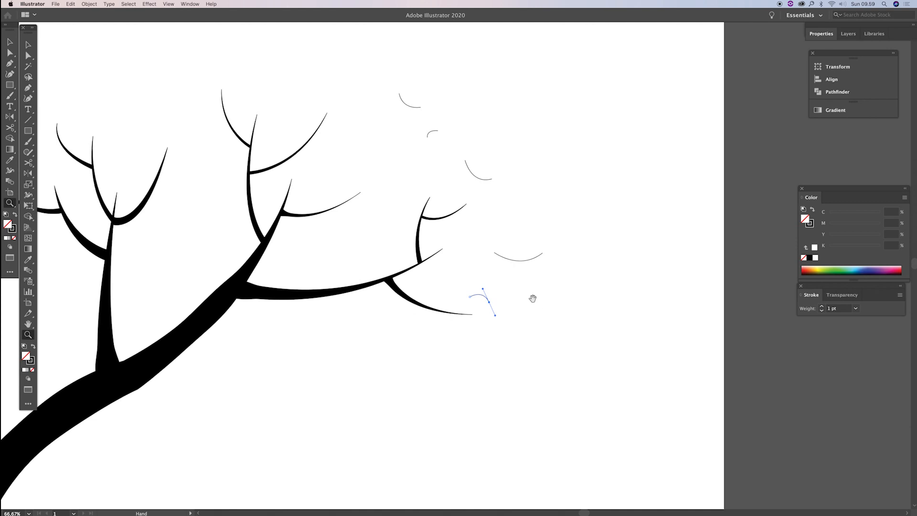
Swell the middle of all five short curves into leaf shapes with the Width tool
key(shift+w)
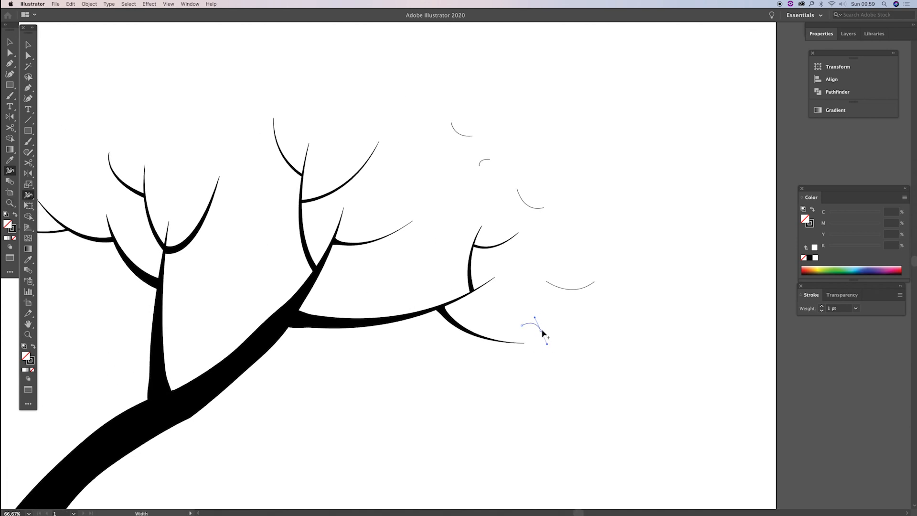
drag(536, 326, 537, 322)
drag(573, 291, 573, 295)
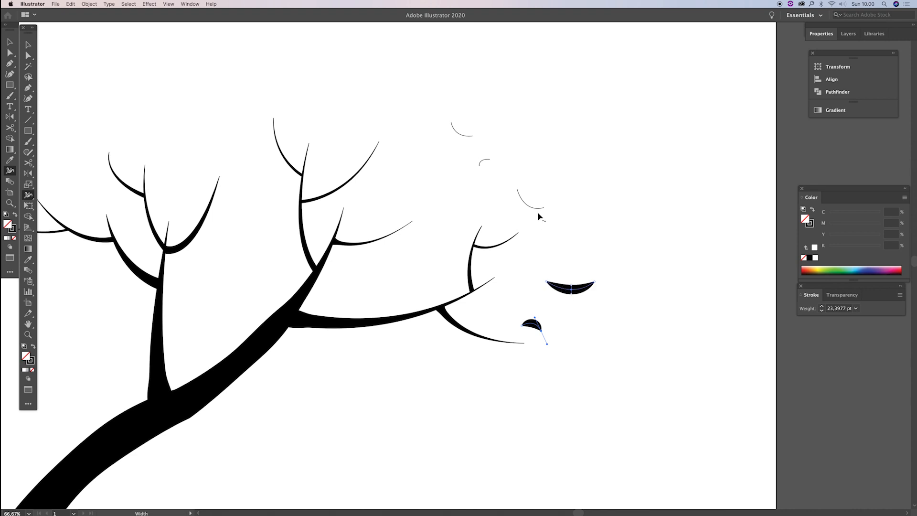
drag(525, 205, 524, 200)
drag(479, 168, 477, 167)
key(super+z)
drag(479, 166, 465, 136)
Select all five leaf strokes together
key(v)
shift+click(482, 162)
shift+click(523, 201)
shift+click(568, 285)
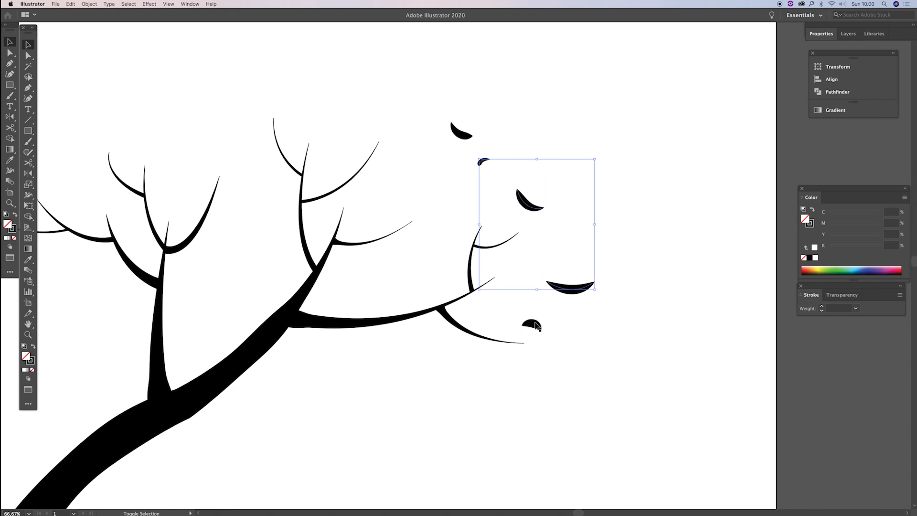
shift+click(461, 137)
Try to colour the selected leaves with a green fill
click(843, 271)
key(a)
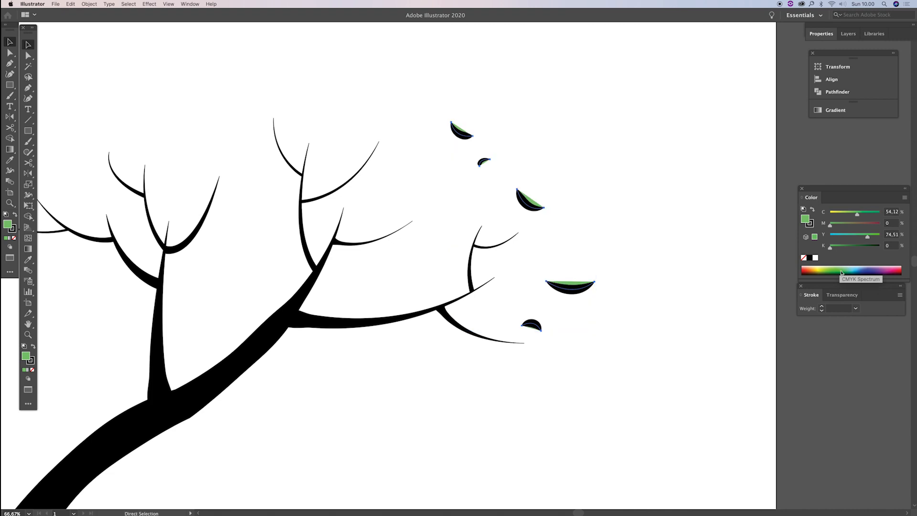
key(super+z)
Set the leaves' stroke colour to a muted green of C 63.73, M 18.85, Y 81.71, K 2.8
click(33, 361)
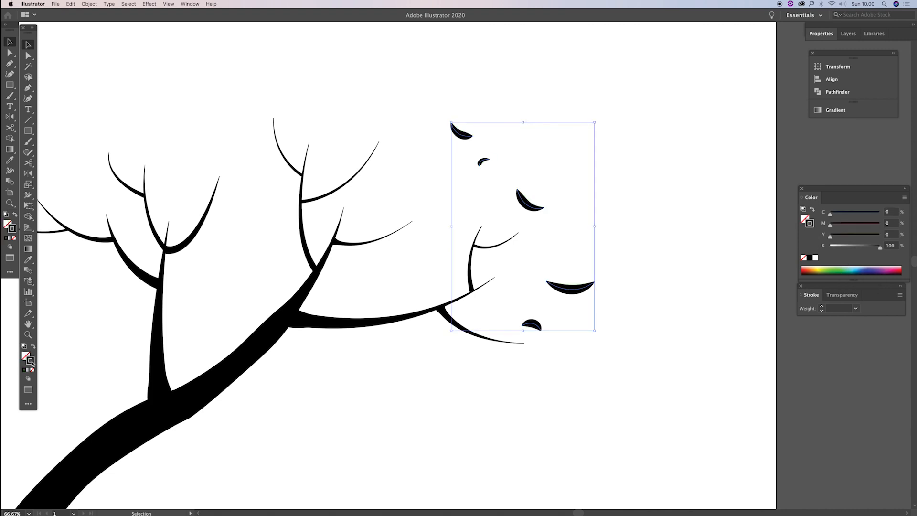
double_click(31, 361)
click(683, 174)
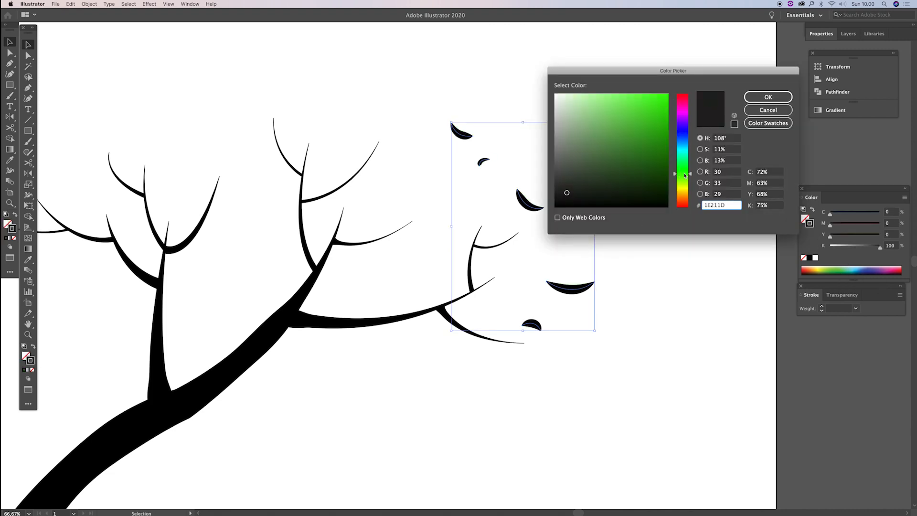
click(610, 135)
click(775, 98)
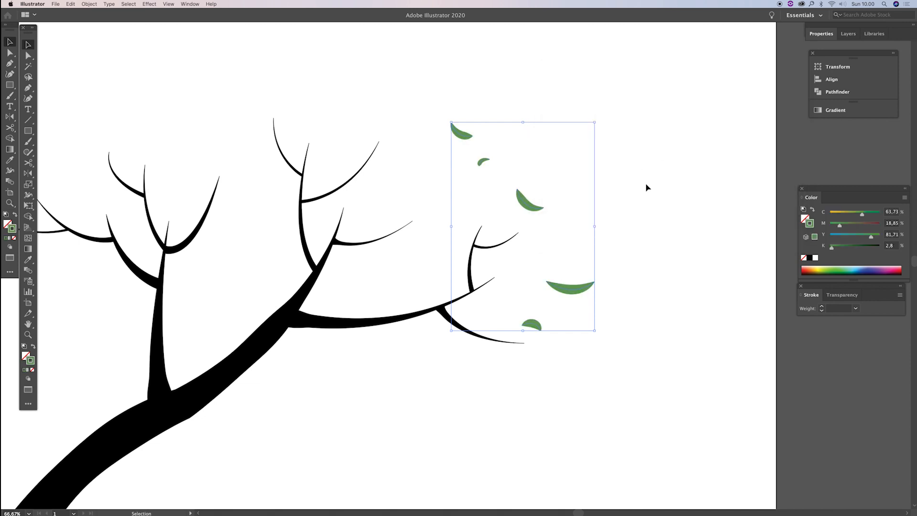
click(647, 187)
Expand the appearance of the five leaf strokes so they become filled shapes
key(super+minus)
drag(449, 195, 529, 318)
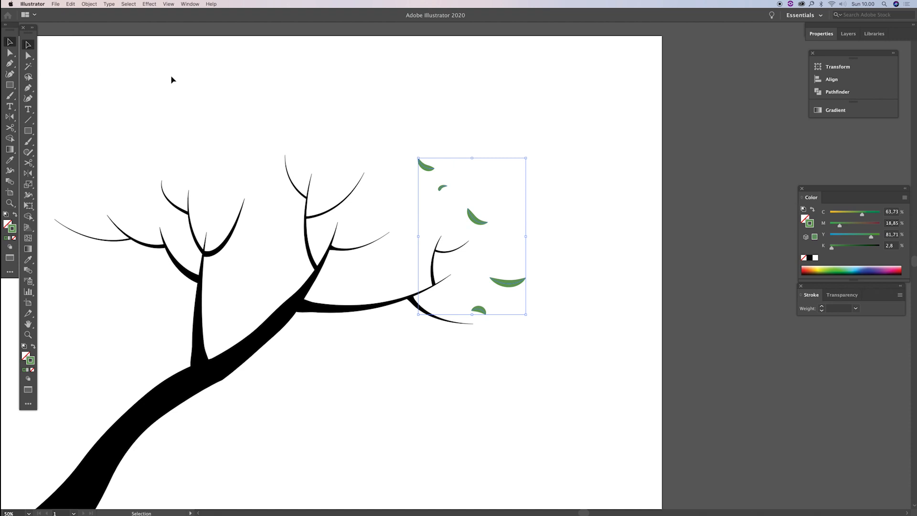
click(88, 4)
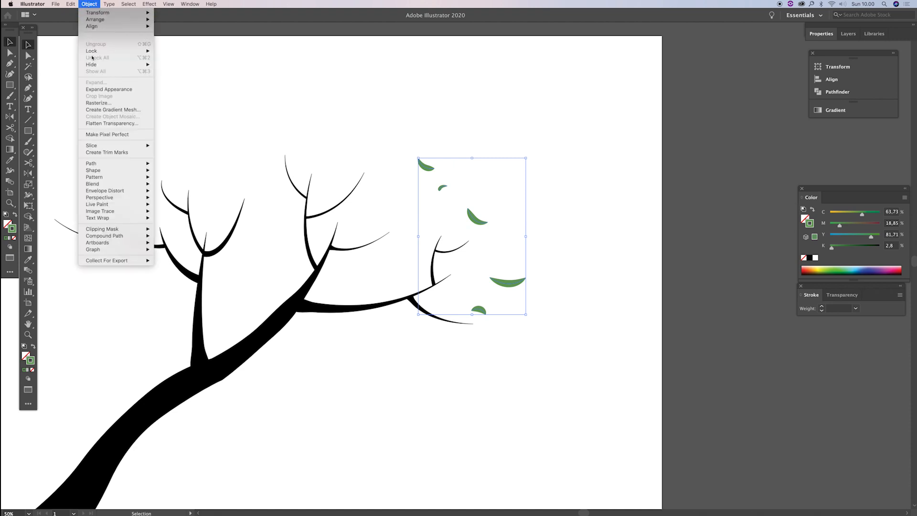
click(104, 91)
click(592, 211)
Move and rotate the original leaves onto the twig tips of the tree's rightmost branch
drag(587, 244, 608, 237)
click(505, 308)
key(e)
mouse_move(492, 319)
mouse_down()
mouse_move(530, 311)
mouse_move(480, 330)
mouse_move(502, 332)
mouse_move(491, 312)
mouse_move(501, 323)
mouse_up()
key(v)
click(531, 304)
key(e)
key(v)
click(532, 308)
key(e)
key(v)
Duplicate leaves onto the twigs of the middle and right branches, rotating each copy to follow its twig
alt+drag(529, 276, 288, 165)
drag(311, 159, 311, 170)
alt+drag(449, 161, 398, 225)
key(e)
drag(409, 216, 408, 236)
key(v)
alt+drag(464, 181, 451, 232)
key(e)
drag(464, 208, 509, 202)
key(v)
alt+drag(463, 181, 466, 224)
key(e)
key(v)
Duplicate and rotate more leaves on the inner twigs of the left-hand branches
scroll(492, 208, left, 3)
alt+drag(525, 150, 510, 223)
key(e)
drag(521, 228, 511, 233)
key(v)
alt+drag(525, 149, 456, 149)
key(e)
key(v)
click(442, 145)
click(445, 145)
drag(512, 129, 412, 193)
drag(414, 182, 419, 188)
alt+drag(524, 150, 326, 169)
key(e)
drag(338, 161, 339, 167)
key(v)
Fill the remaining twigs on the tree's left side with rotated copies of the leaves
alt+drag(411, 191, 312, 179)
scroll(547, 178, left, 3)
drag(552, 158, 302, 158)
alt+drag(397, 195, 340, 153)
key(e)
key(v)
scroll(335, 160, left, 1)
key(e)
key(v)
drag(335, 153, 308, 186)
scroll(363, 177, down, 1)
alt+drag(417, 204, 337, 199)
key(space)
drag(404, 214, 396, 216)
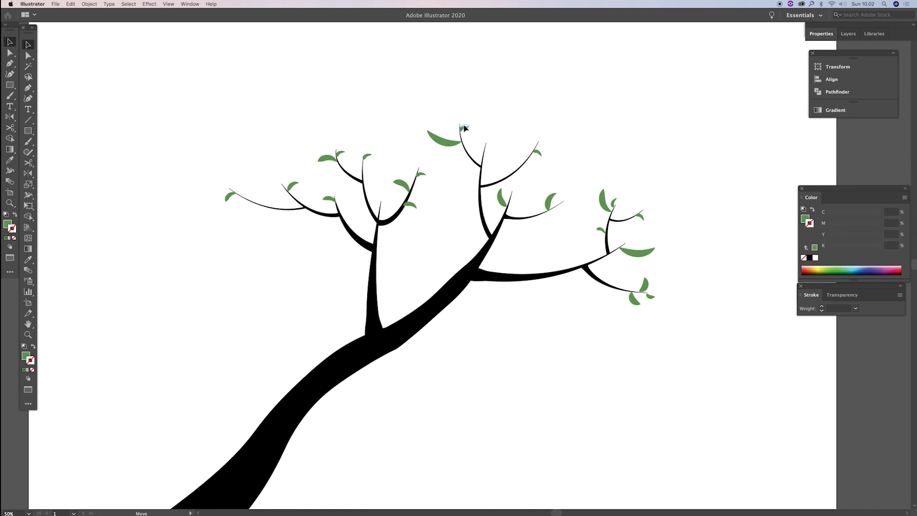
alt+drag(500, 196, 411, 158)
Select every black branch stroke by same stroke colour and expand their appearance into filled shapes
key(z)
alt+click(467, 241)
alt+click(512, 238)
click(512, 237)
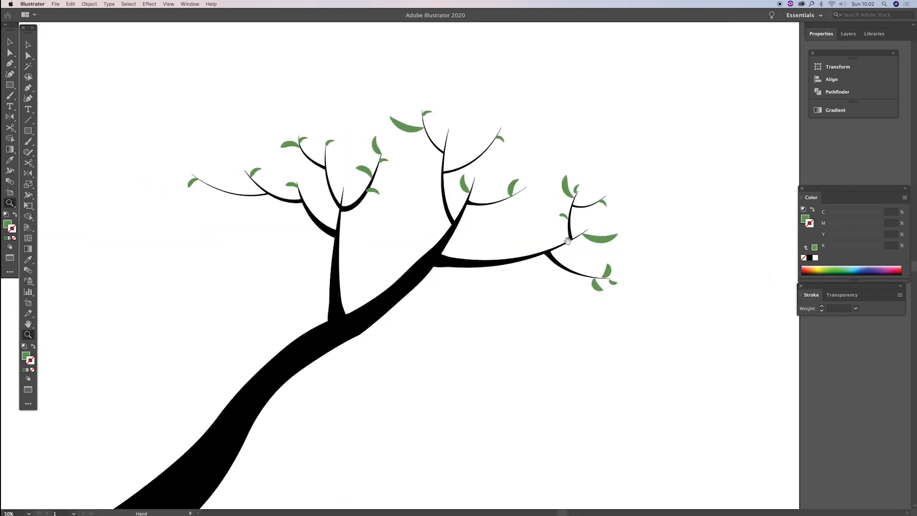
alt+click(520, 270)
key(v)
key(a)
click(358, 272)
click(129, 4)
mouse_move(139, 72)
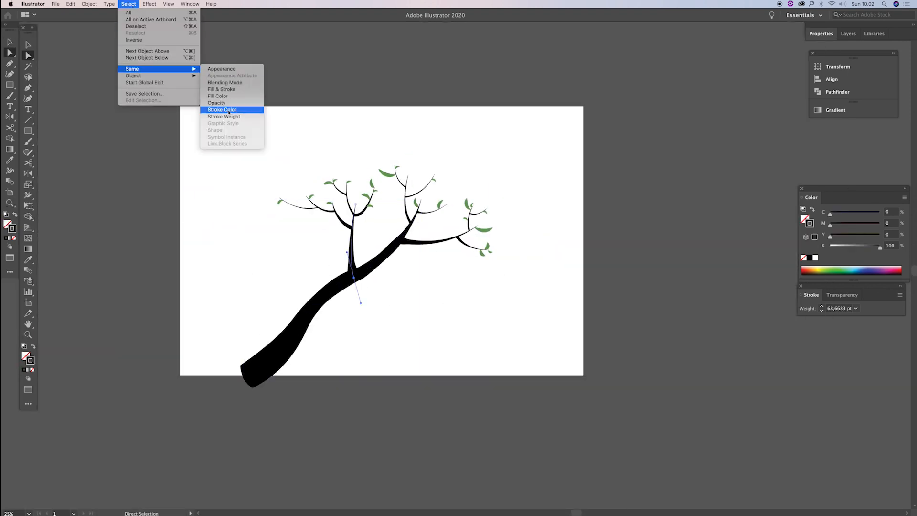
click(224, 108)
click(89, 5)
click(103, 98)
Select the tree with its leaves and shift it slightly on the artboard
key(v)
drag(249, 173, 538, 315)
drag(363, 267, 345, 277)
click(526, 279)
Draw a background rectangle behind the tree with no stroke and a pale teal fill of C 27.03, M 0, Y 14.53, K 0
drag(28, 131, 60, 132)
drag(193, 119, 571, 362)
click(854, 268)
click(33, 346)
click(32, 369)
key(super+shift+bracketleft)
double_click(26, 356)
click(678, 154)
click(575, 109)
click(767, 96)
key(z)
alt+click(528, 269)
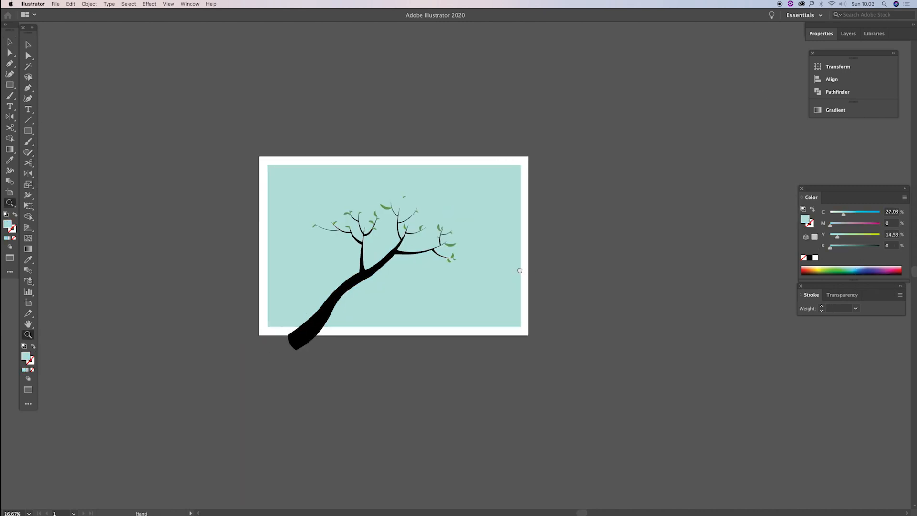
Draw a circle behind the tree's upper branches, adjust its fill colour, and keep the background rectangle at the back
click(400, 260)
drag(28, 130, 61, 153)
drag(407, 169, 514, 277)
mouse_move(837, 236)
mouse_down()
mouse_move(862, 236)
mouse_move(833, 213)
mouse_up()
drag(830, 224, 842, 224)
key(v)
shift+click(541, 212)
key(super+shift+bracketleft)
shift+click(540, 214)
Adjust the position and size of the circle and tree over the background
drag(507, 235, 395, 274)
drag(315, 268, 311, 272)
drag(290, 319, 304, 305)
mouse_move(325, 264)
mouse_down()
mouse_move(298, 264)
mouse_move(299, 255)
mouse_move(361, 250)
mouse_move(380, 235)
mouse_up()
Draw a ground shape across the lower background with the Pen tool and trim the unwanted area with the Shape Builder
scroll(140, 211, left, 1)
key(p)
click(210, 287)
click(374, 310)
click(612, 356)
click(211, 372)
key(v)
shift+click(270, 267)
key(shift+m)
alt+click(217, 323)
Recolour the ground shape's fill and send it with the background behind the tree
key(a)
double_click(26, 355)
click(597, 116)
click(767, 96)
shift+click(555, 273)
key(super+shift+bracketleft)
click(616, 377)
Group all of the artwork and open the group for isolated editing
key(super+a)
key(super+g)
click(616, 377)
double_click(272, 139)
click(225, 291)
click(204, 287)
Draw a rectangle over the scene, paste it in front of the group, and use it as a clipping mask
key(m)
drag(220, 102, 600, 344)
key(v)
key(Escape)
double_click(445, 262)
key(super+x)
double_click(692, 268)
key(super+f)
key(super+a)
click(89, 4)
click(170, 235)
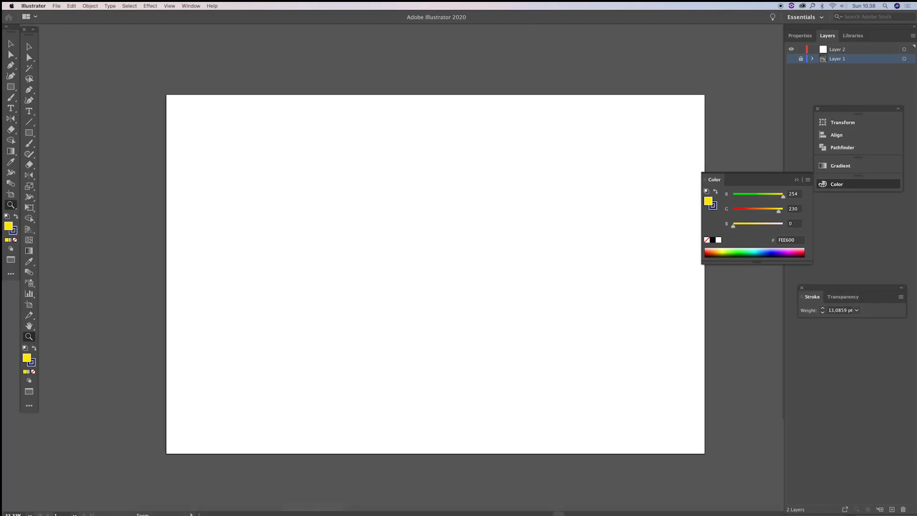
Switch to Chrome, open the Instagram photo of a child seated by a white wall, and screenshot the head and shoulders
mouse_move(404, 512)
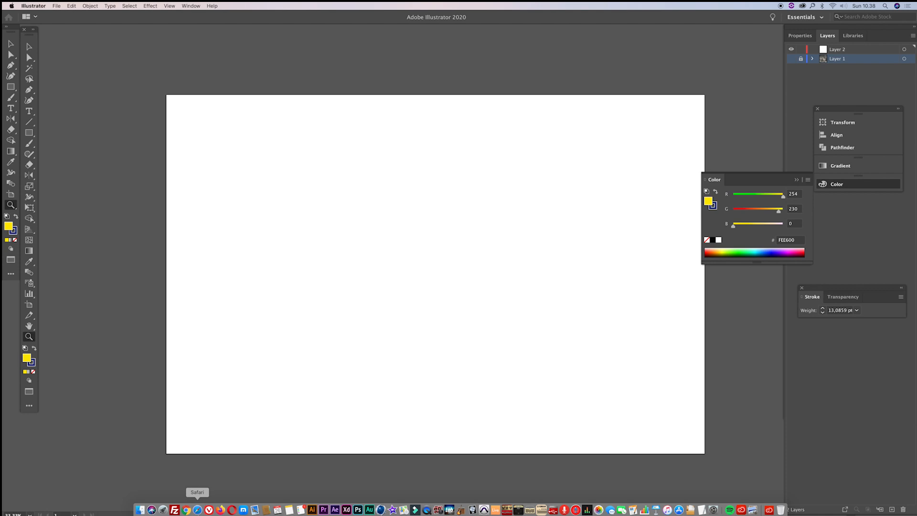
click(186, 509)
scroll(412, 340, down, 5)
scroll(413, 341, down, 8)
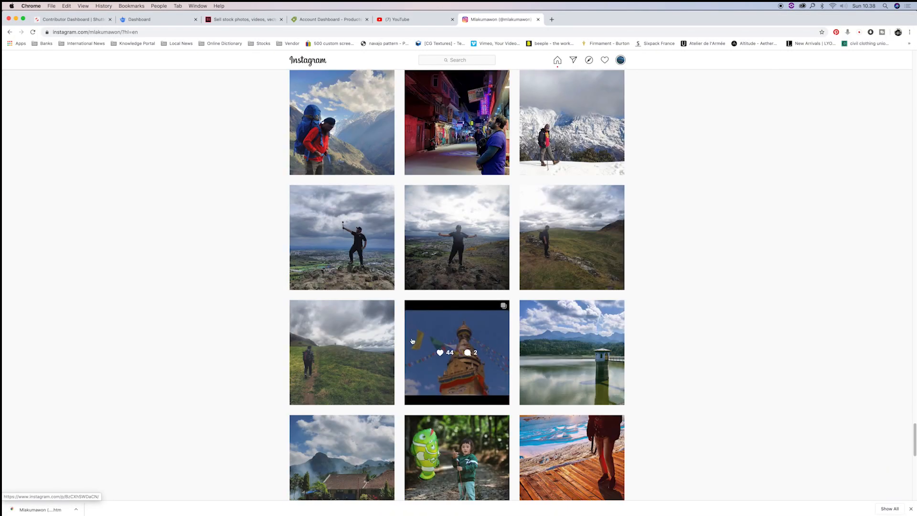
scroll(412, 341, down, 7)
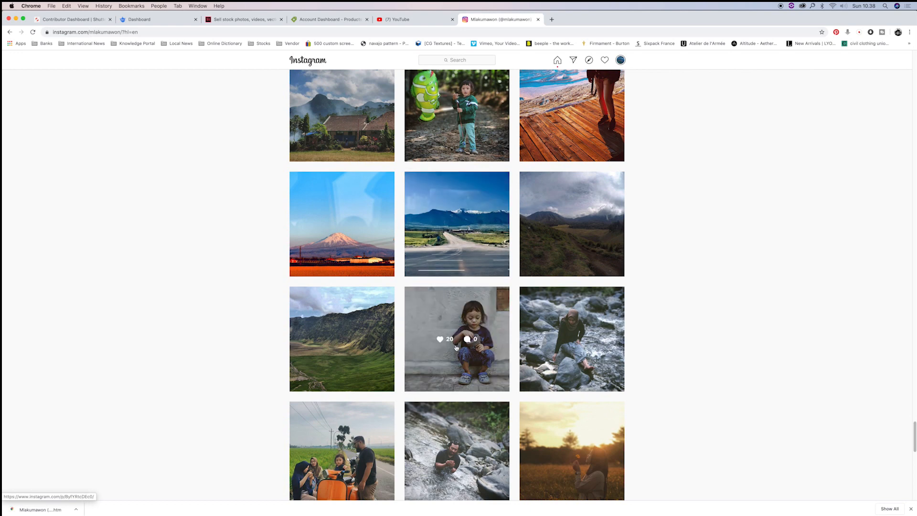
click(454, 341)
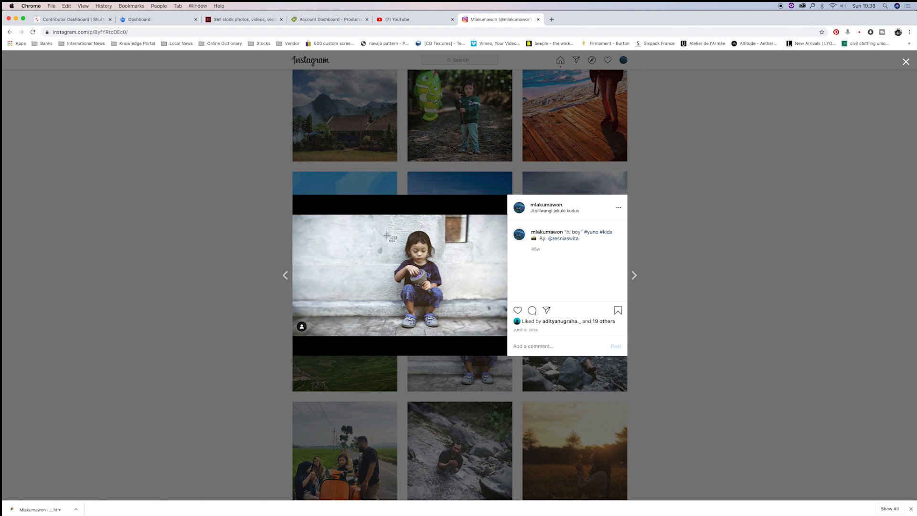
drag(396, 228, 440, 270)
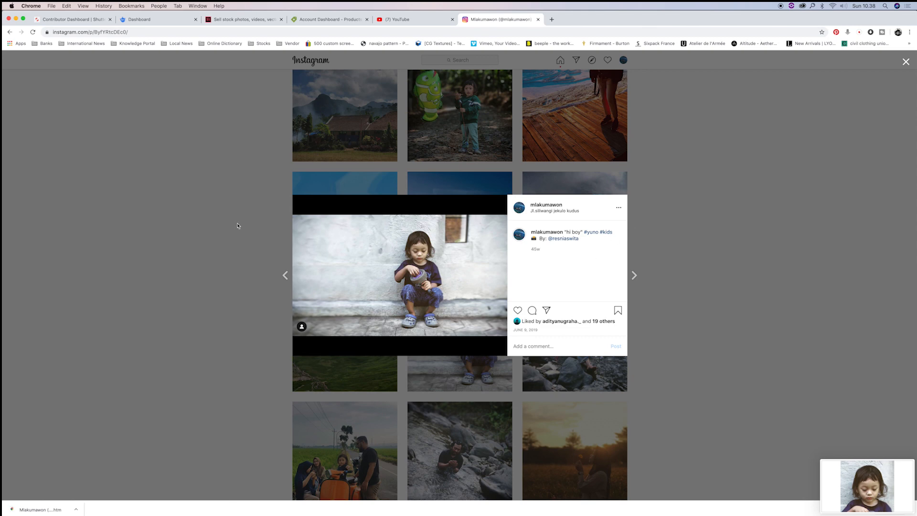
click(261, 216)
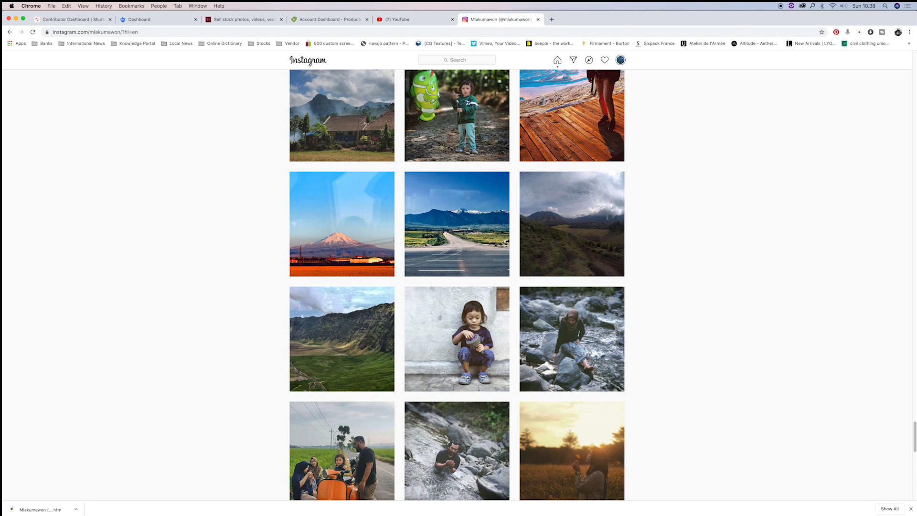
Switch back to Illustrator and place the desktop screenshot ending in 10.38.23 on the artboard
click(313, 510)
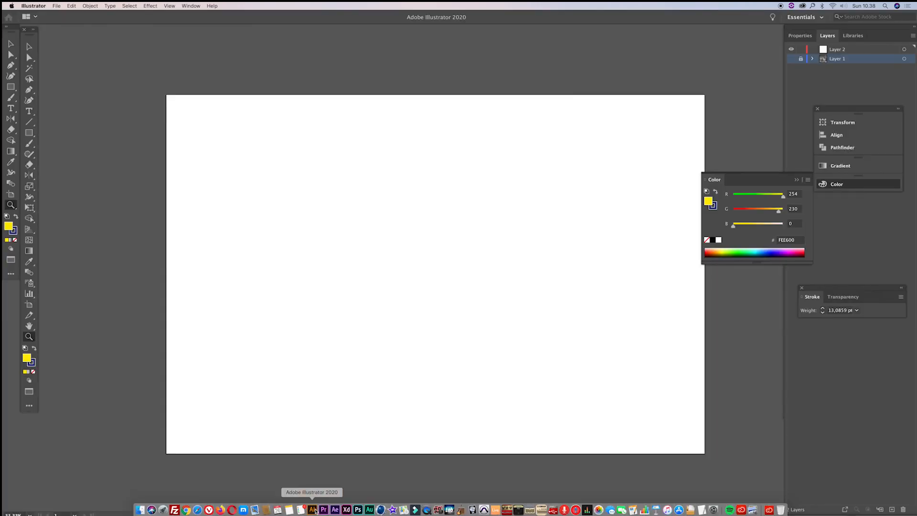
click(57, 5)
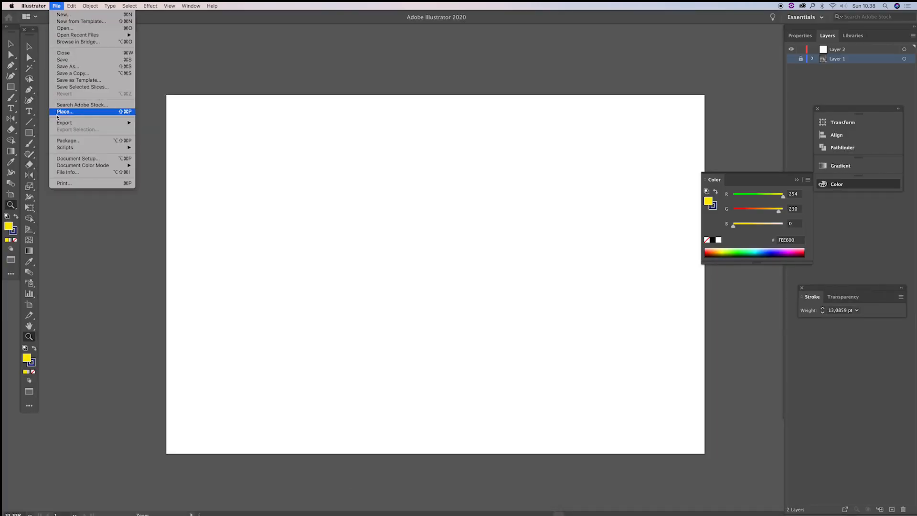
click(56, 114)
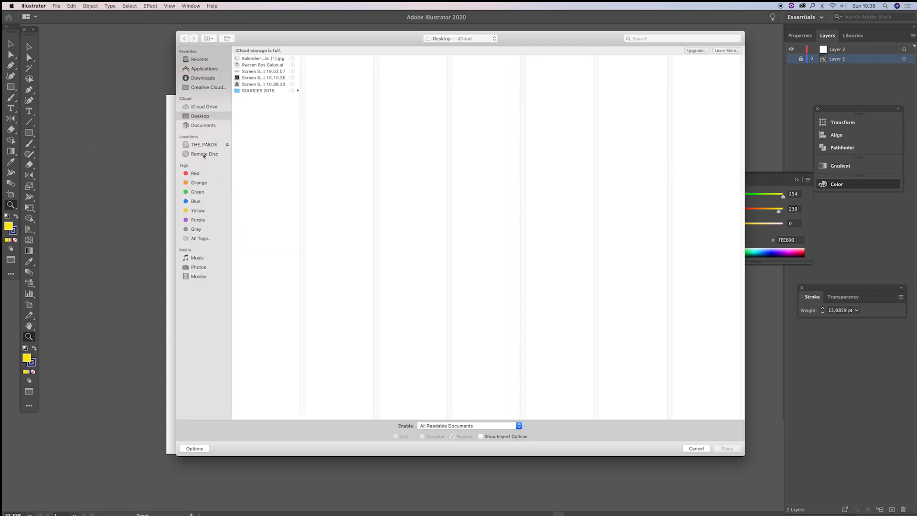
click(260, 85)
click(713, 449)
click(369, 224)
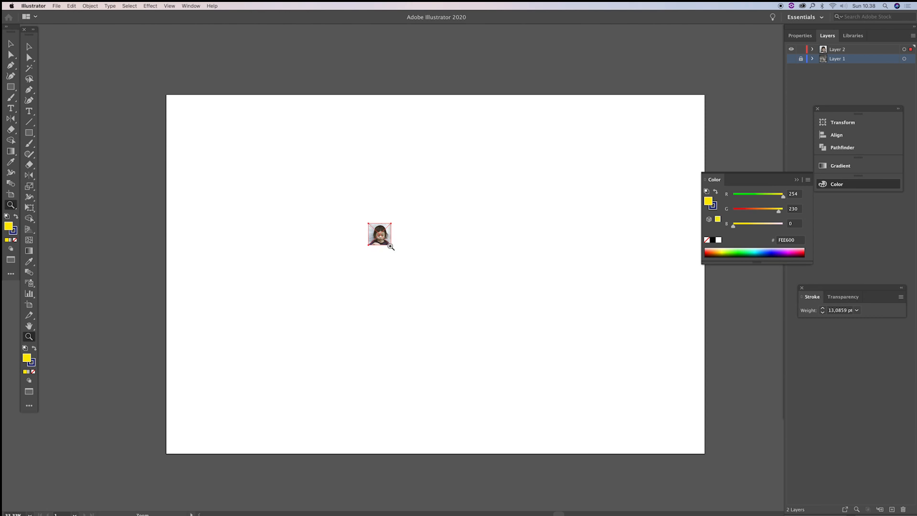
Enlarge the placed photo and move it to the middle of the artboard
key(v)
drag(392, 247, 538, 387)
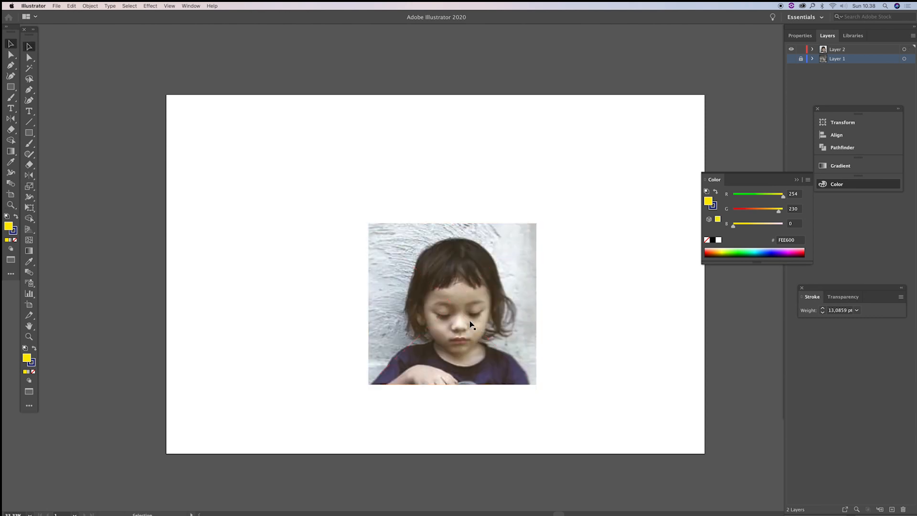
drag(459, 307, 438, 274)
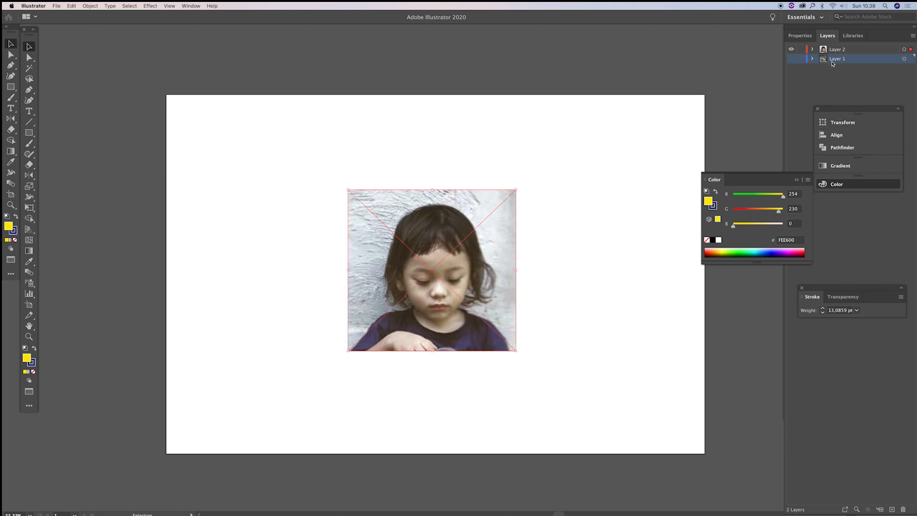
Delete Layer 1 together with its artwork
click(903, 510)
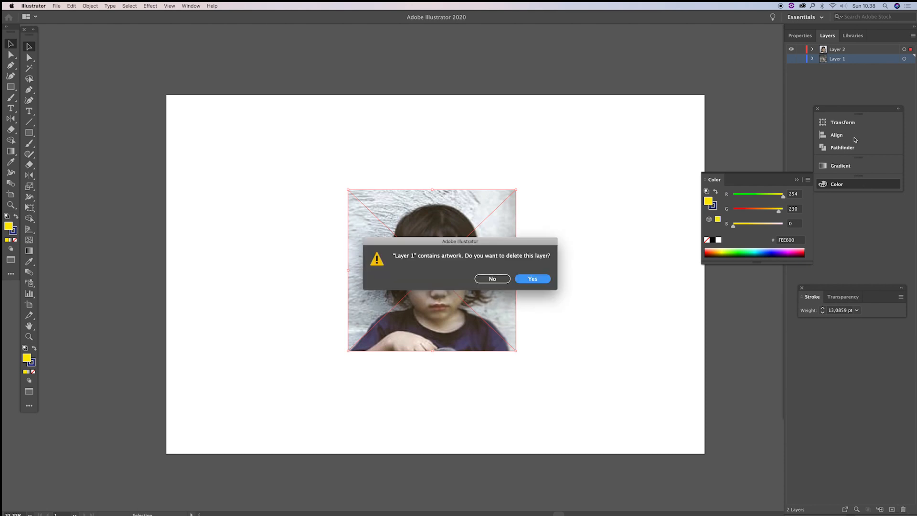
click(548, 279)
Add a new layer above the photo's layer and lock the photo's layer
click(891, 509)
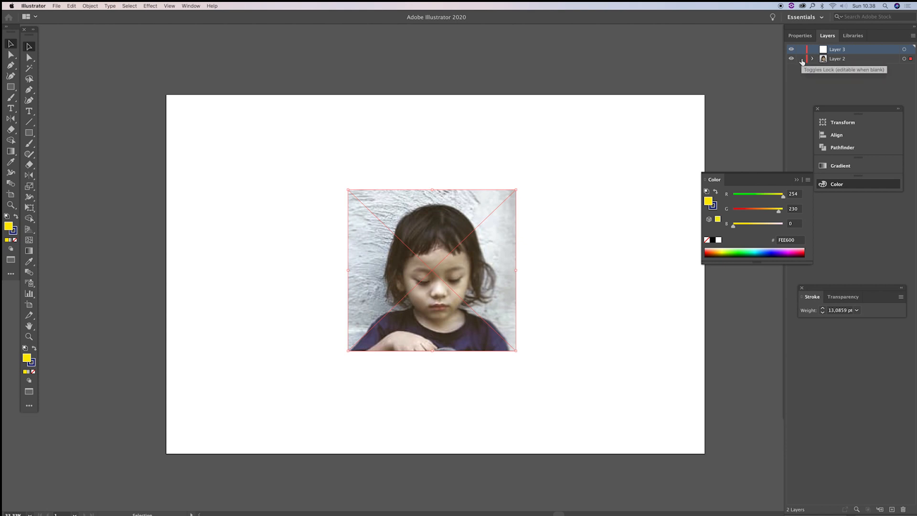
click(801, 59)
key(z)
click(468, 269)
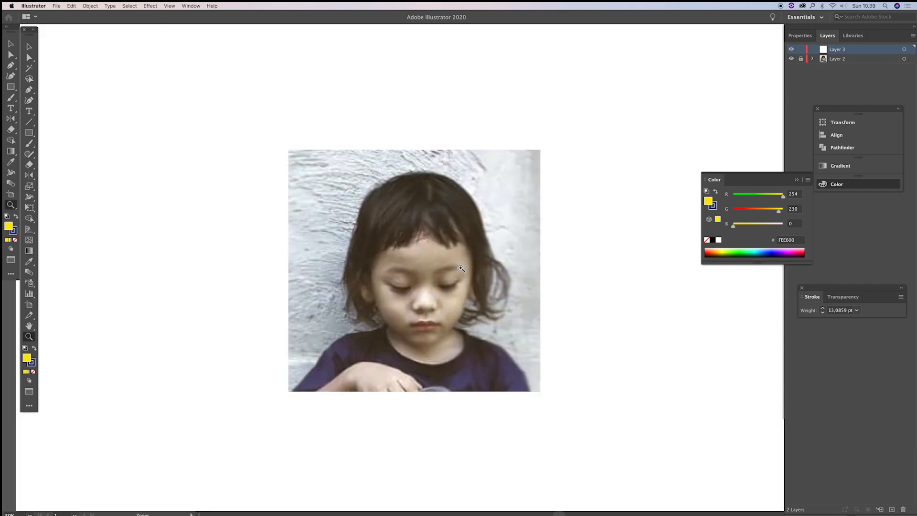
click(468, 269)
click(10, 65)
key(super+equal)
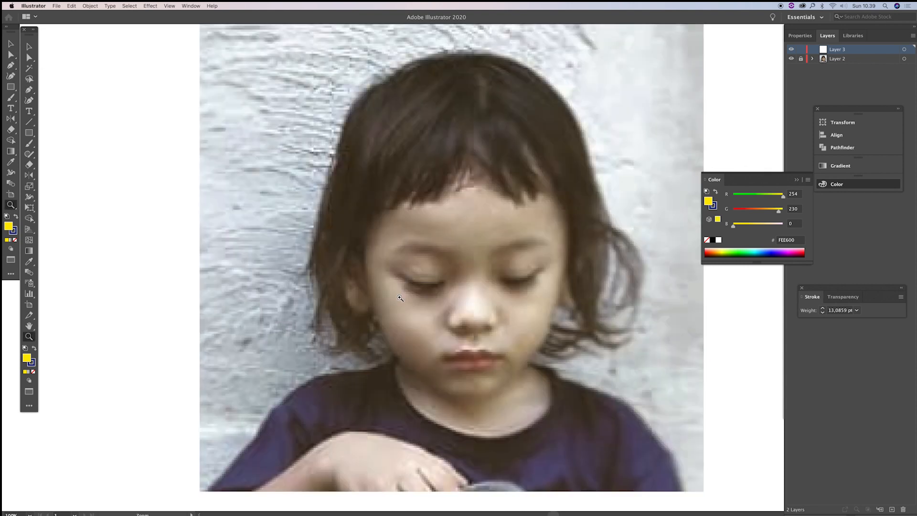
drag(444, 303, 417, 283)
click(333, 224)
drag(345, 259, 348, 273)
drag(382, 343, 409, 361)
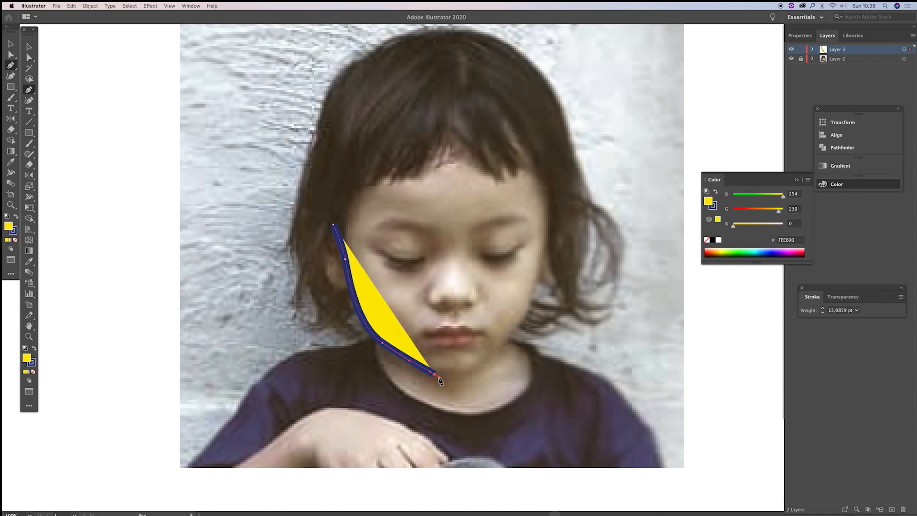
key(super+z)
key(super+z)
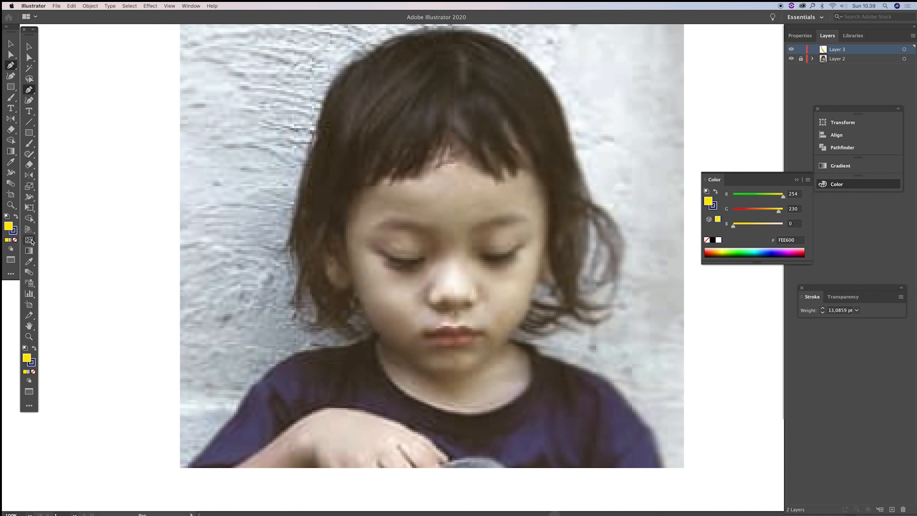
Set the fill to none and the stroke weight to 0,5 pt
click(15, 240)
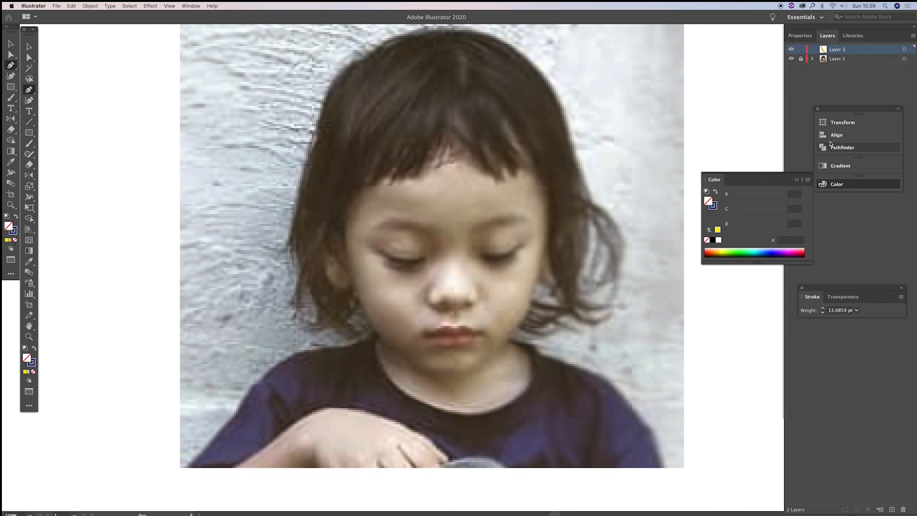
click(858, 311)
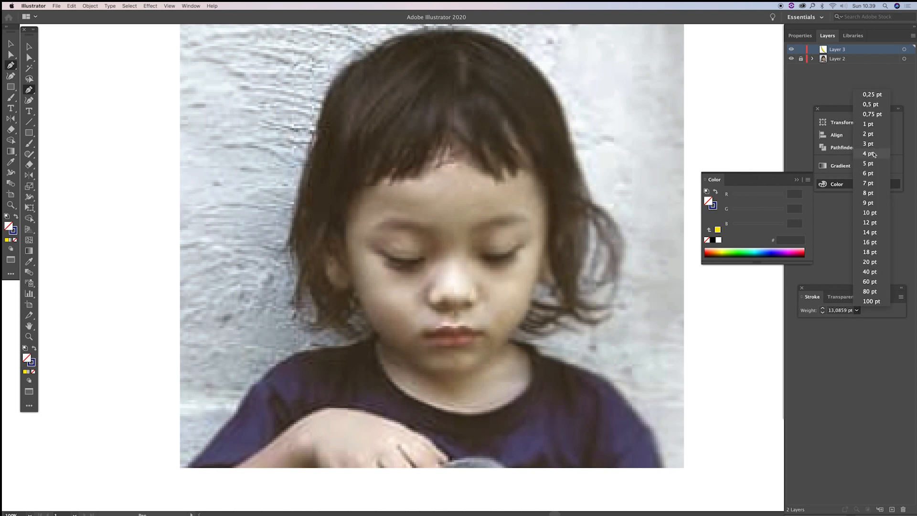
click(875, 106)
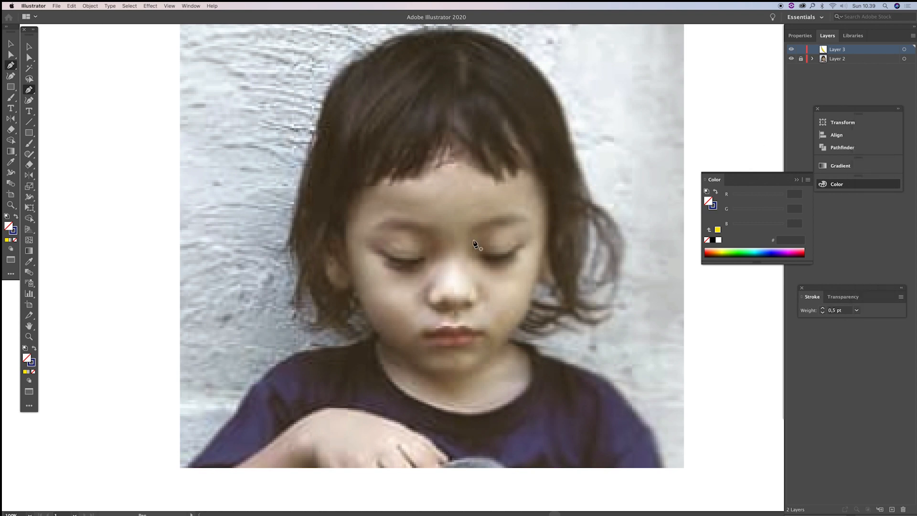
Trace the child's face as a closed curved outline with the Pen tool, running around the jaw, cheeks and upper forehead
click(337, 234)
click(385, 343)
drag(440, 377, 468, 383)
click(492, 354)
drag(525, 319, 537, 302)
key(ctrl+z)
key(ctrl+z)
drag(482, 367, 497, 350)
drag(530, 306, 539, 283)
drag(551, 218, 553, 190)
drag(493, 122, 449, 104)
drag(338, 235, 352, 295)
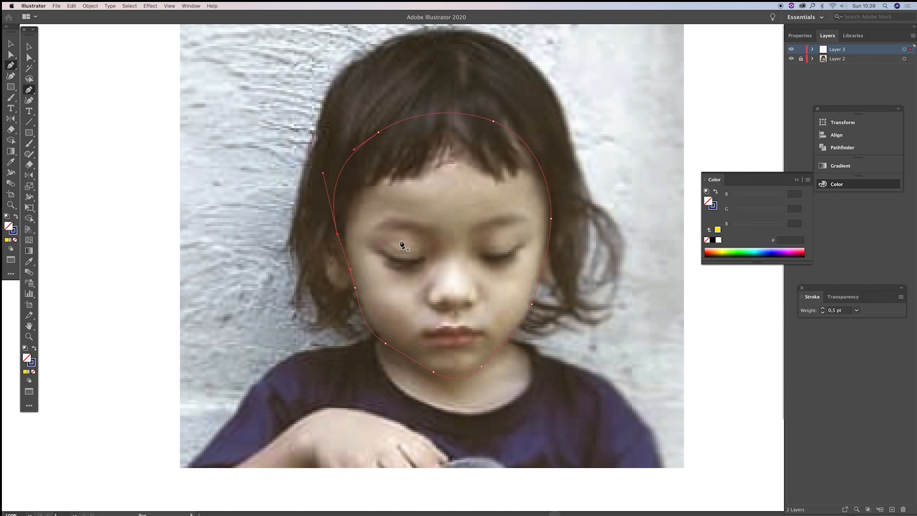
Trace both closed-eye brow arcs, the underside of the nose, and the mouth and lower lip as separate open curves
click(375, 227)
drag(512, 217, 516, 217)
click(520, 221)
drag(449, 307, 454, 309)
click(478, 291)
key(Escape)
drag(456, 335, 483, 331)
key(Escape)
drag(468, 347, 471, 344)
key(Escape)
Start the hair outline at the central parting and trace the left half of the fringe with its pointed tips
click(464, 65)
drag(443, 157, 425, 178)
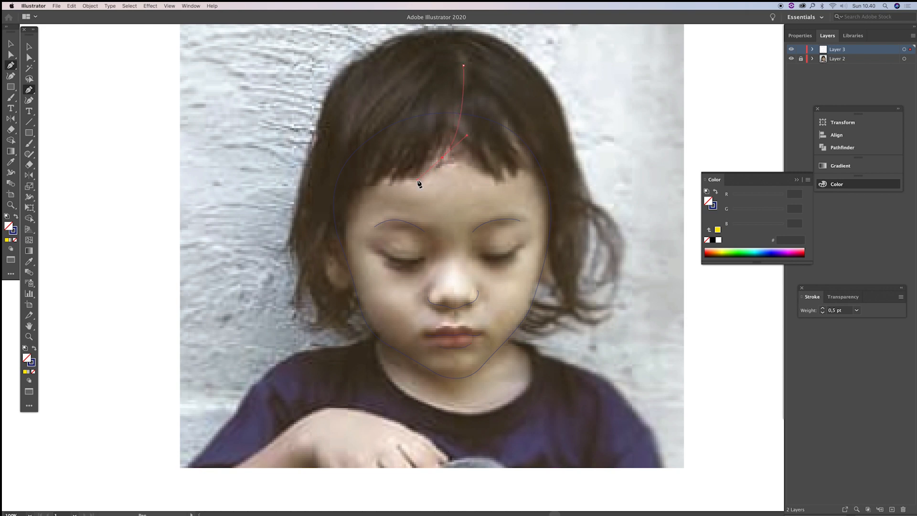
click(442, 158)
drag(448, 134, 447, 126)
click(448, 134)
click(386, 185)
click(365, 193)
drag(375, 166, 384, 158)
click(375, 167)
Continue the hair outline down the inner edge beside the left cheek and around the ear
click(357, 195)
click(352, 215)
click(354, 250)
click(350, 262)
click(348, 276)
key(super+z)
click(353, 280)
drag(336, 253, 323, 256)
key(Escape)
Trace the pointed hair tips below the left ear and the outer left side of the hair up towards the crown
click(352, 299)
drag(346, 314, 299, 291)
click(336, 319)
click(308, 264)
click(297, 295)
drag(299, 257, 288, 234)
drag(306, 173, 317, 142)
Continue the hair outline over the crown with a small pointed tuft and down the outer right side
scroll(323, 138, up, 3)
drag(437, 113, 550, 120)
click(436, 113)
drag(409, 100, 385, 102)
click(409, 100)
drag(446, 108, 463, 127)
click(446, 108)
drag(522, 143, 553, 185)
scroll(553, 185, down, 2)
drag(548, 225, 544, 266)
Trace the curled pointed tips at the lower right of the hair and return to the face's edge
click(560, 320)
click(559, 282)
drag(549, 304, 537, 317)
drag(562, 348, 588, 349)
click(562, 347)
drag(529, 341, 512, 326)
click(529, 341)
drag(535, 357, 546, 370)
click(535, 357)
drag(492, 329, 511, 255)
click(492, 328)
Trace the right inner hair edge and the spiky right fringe back to the parting, then lower the parting's anchor point
mouse_move(504, 200)
mouse_down()
mouse_move(482, 165)
mouse_move(464, 163)
mouse_move(491, 201)
mouse_up()
click(505, 200)
click(490, 171)
click(493, 194)
click(464, 164)
click(491, 201)
drag(443, 173, 423, 129)
click(444, 172)
click(448, 194)
click(424, 89)
key(a)
drag(424, 90, 422, 142)
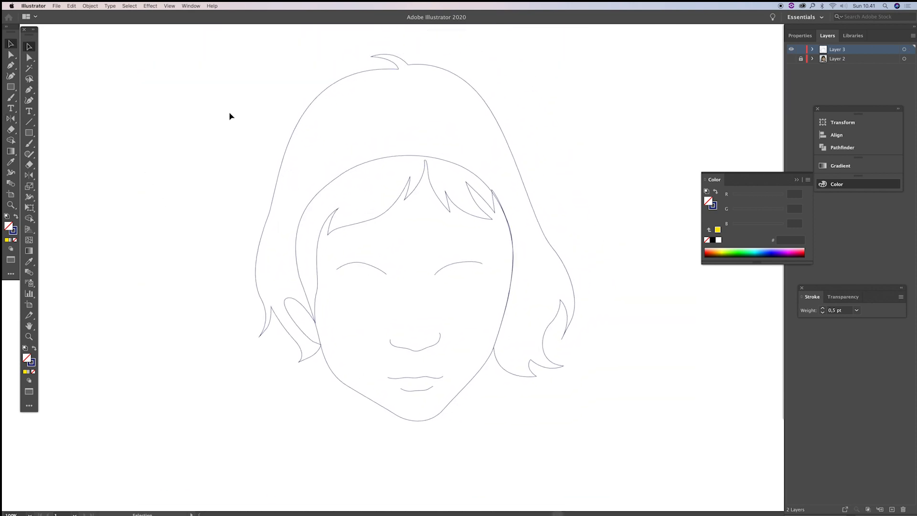
Select the whole traced line drawing and shift it slightly to the left
drag(180, 53, 596, 463)
drag(618, 423, 589, 423)
click(562, 407)
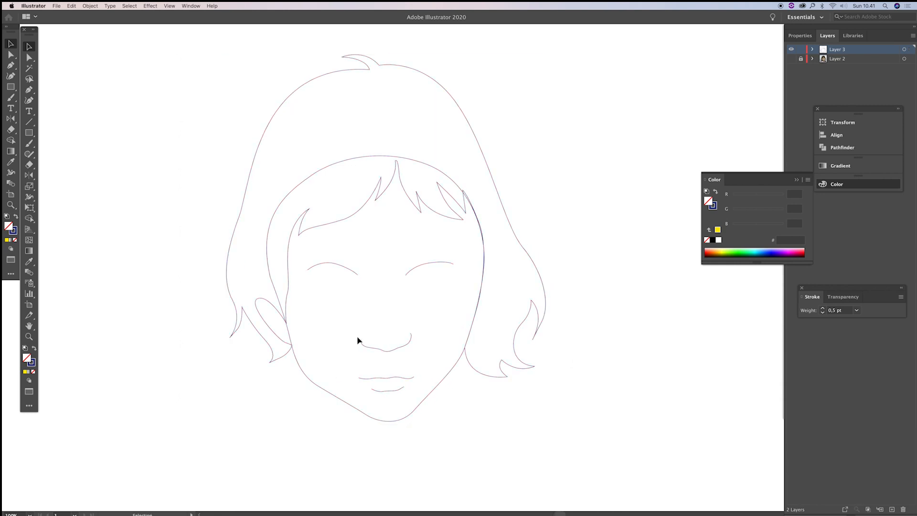
Thicken the face outline, the hair edges along both cheeks and the left fringe curve with the Width tool
click(308, 381)
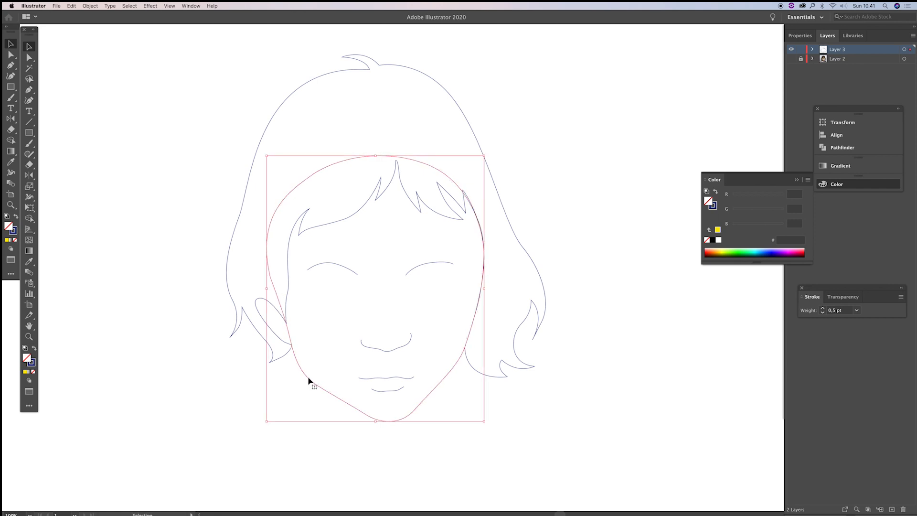
key(shift+w)
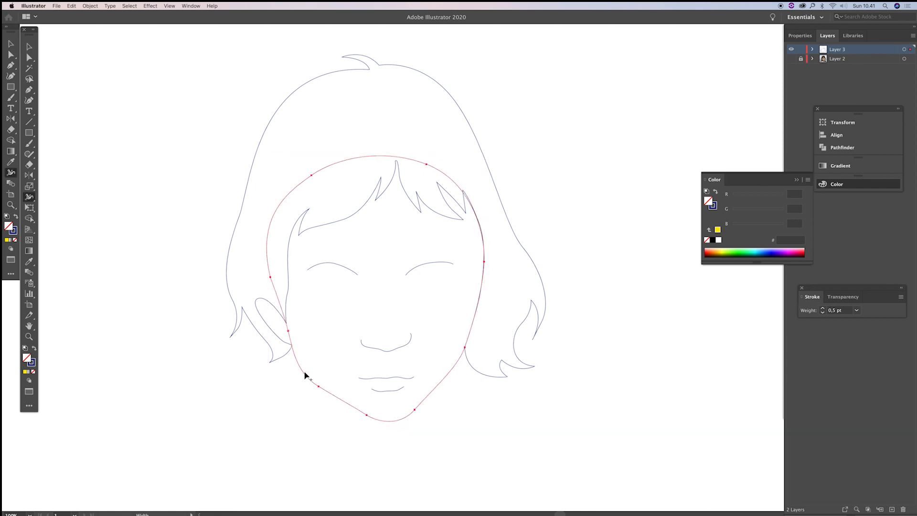
drag(287, 328, 290, 329)
key(a)
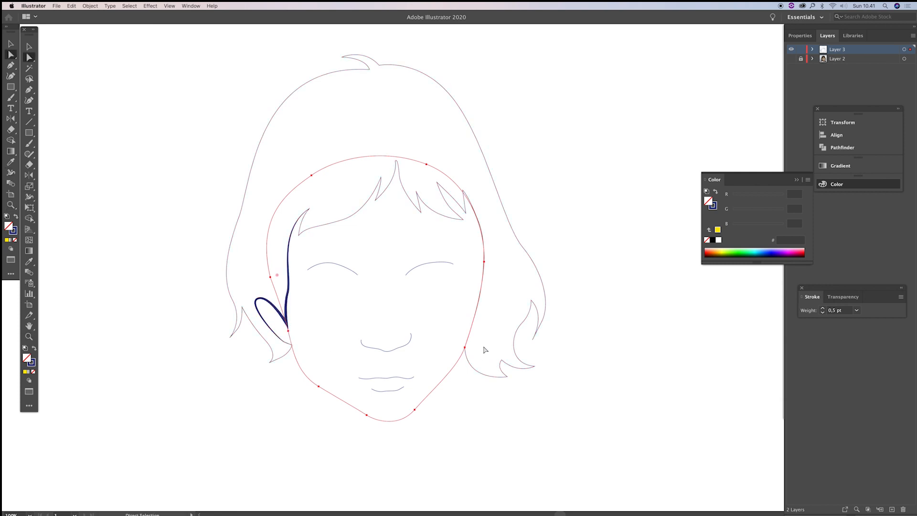
key(shift+w)
drag(487, 265, 488, 264)
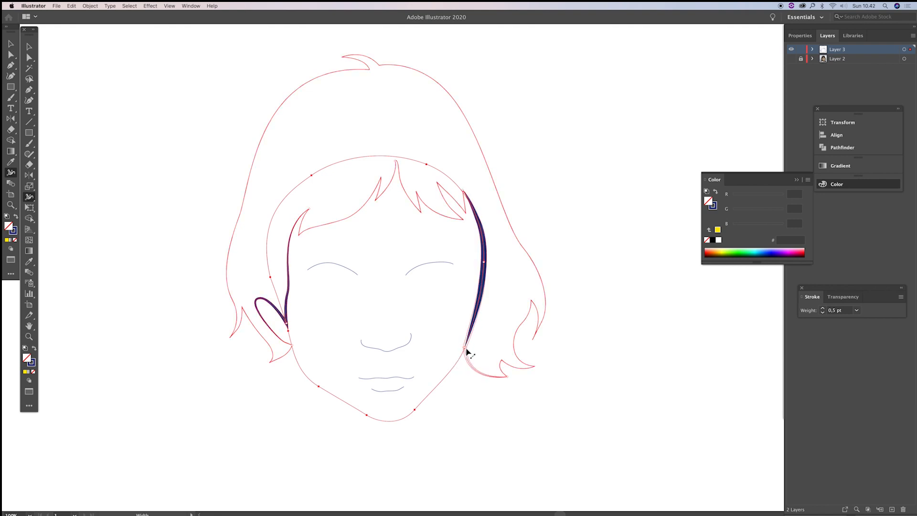
drag(469, 352, 462, 364)
drag(487, 406, 499, 418)
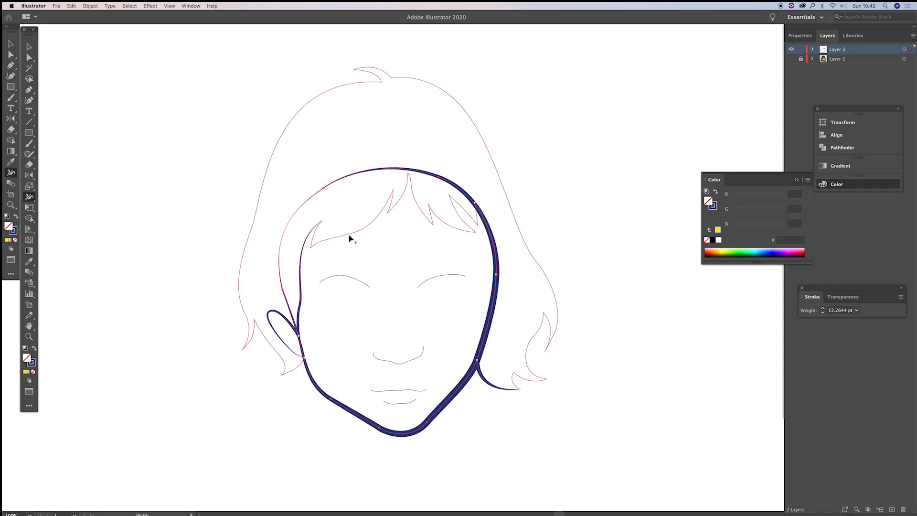
drag(352, 235, 350, 234)
key(v)
click(526, 208)
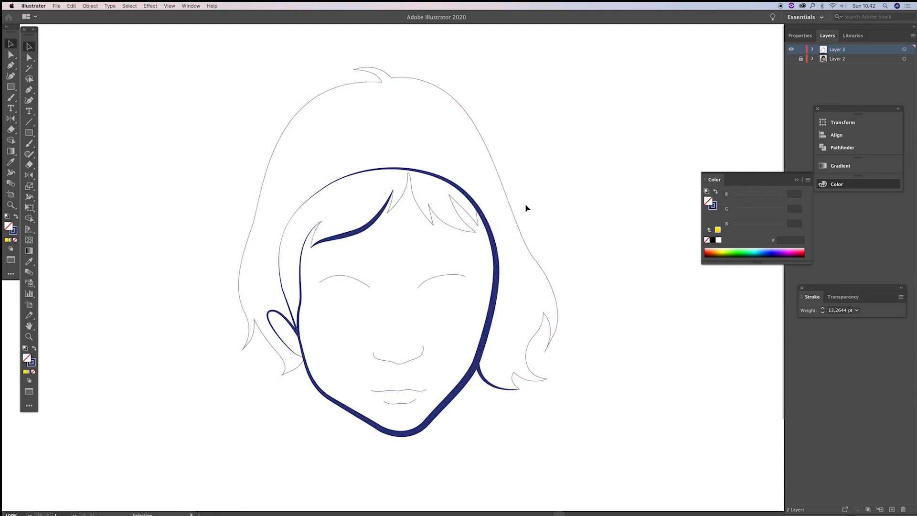
Thicken the hair path along both outer sides, the lower right tips, the ear and the left fringe edge with the Width tool
click(510, 208)
key(super)
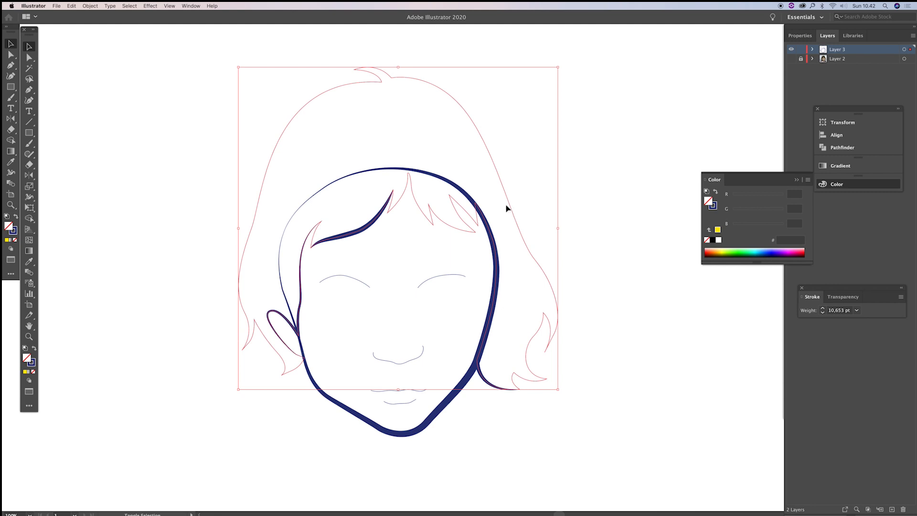
key(shift+w)
drag(507, 195, 510, 196)
drag(533, 336, 552, 327)
drag(515, 376, 517, 373)
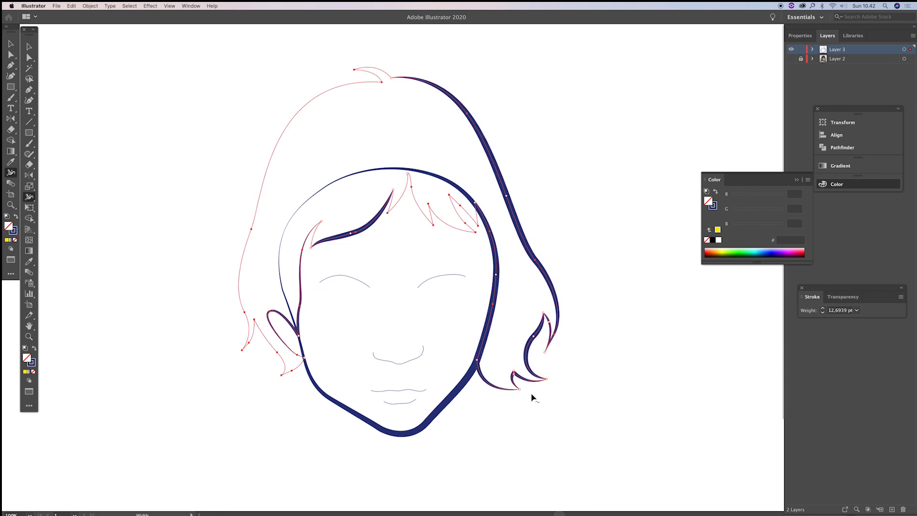
drag(252, 233, 257, 237)
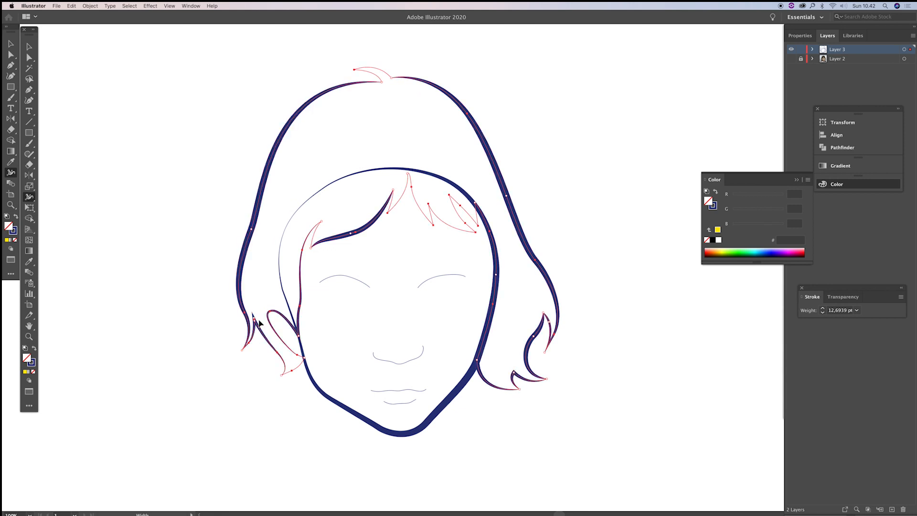
drag(273, 316, 276, 319)
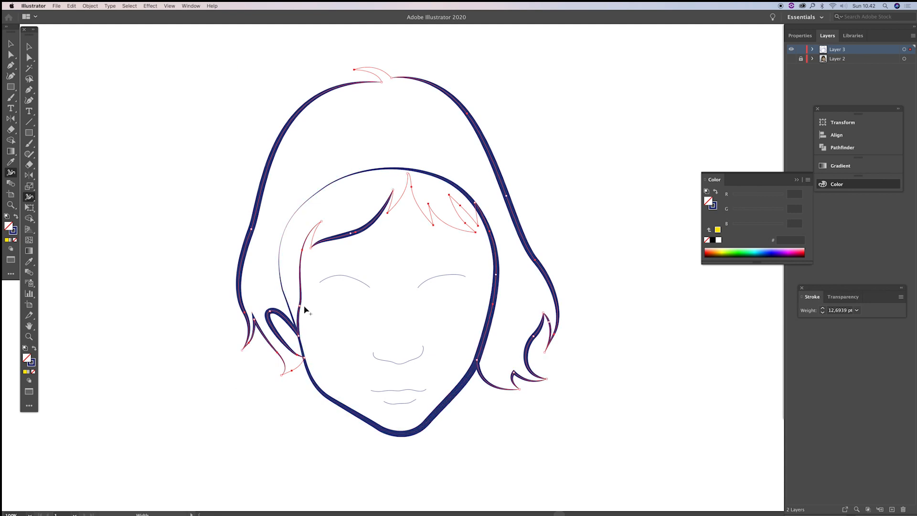
drag(316, 229, 318, 235)
Widen the strokes of both brow arcs, the nose and the mouth lines so their ends taper
drag(444, 276, 445, 274)
drag(354, 281, 353, 279)
mouse_move(386, 359)
mouse_down()
mouse_move(385, 389)
mouse_move(399, 405)
mouse_up()
Thicken the lower left hair tips, the crown tuft and the remaining fringe spikes with the Width tool
drag(292, 368, 277, 353)
drag(380, 80, 383, 85)
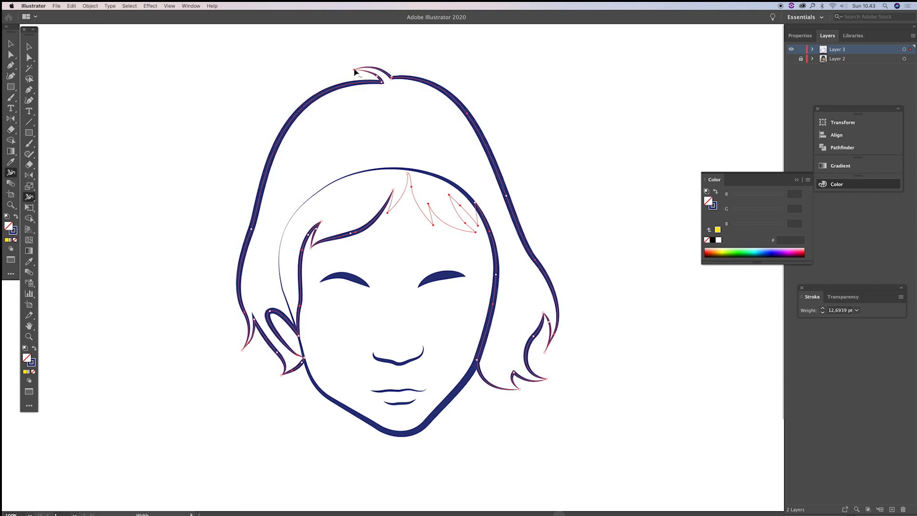
drag(409, 184, 392, 191)
mouse_move(392, 196)
mouse_down()
mouse_move(416, 195)
mouse_move(440, 216)
mouse_move(433, 212)
mouse_move(461, 204)
mouse_move(478, 212)
mouse_up()
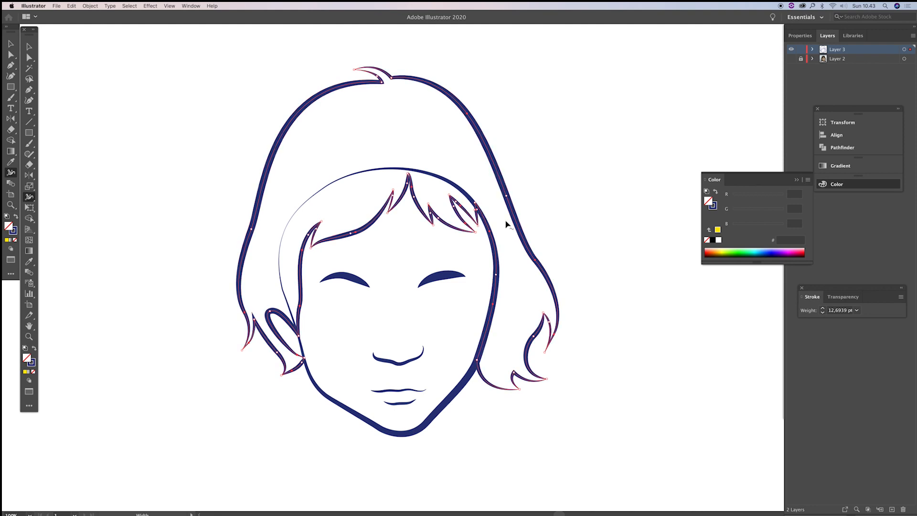
key(super+minus)
key(v)
click(542, 244)
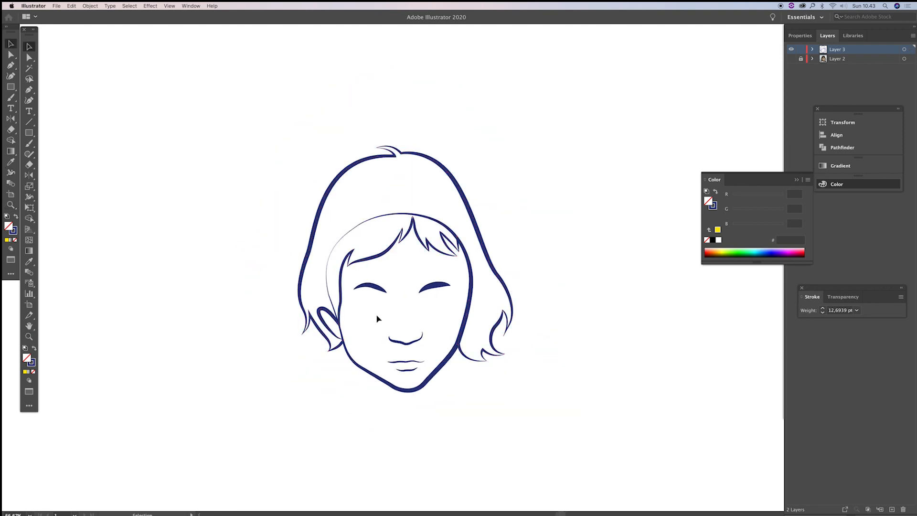
scroll(376, 316, down, 1)
mouse_move(263, 152)
mouse_down()
mouse_move(536, 401)
mouse_move(567, 415)
mouse_up()
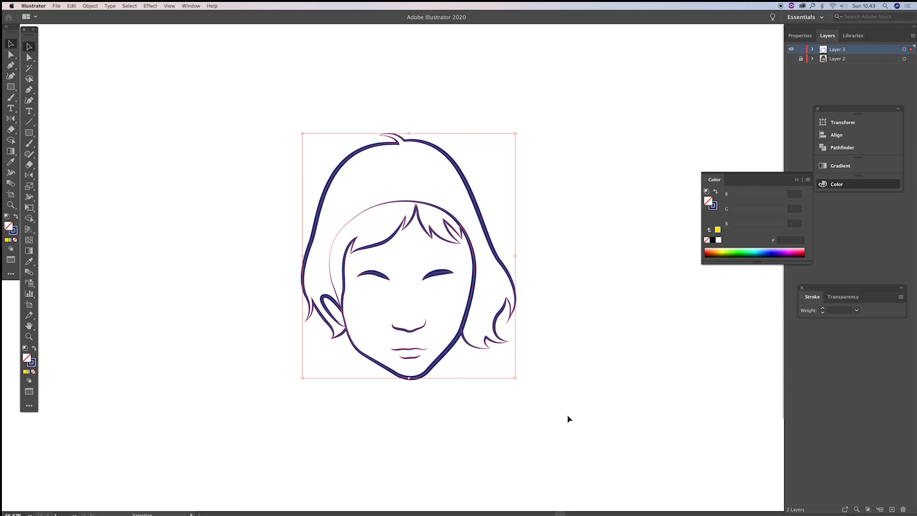
click(540, 270)
key(z)
click(484, 236)
scroll(486, 244, left, 1)
key(v)
click(475, 232)
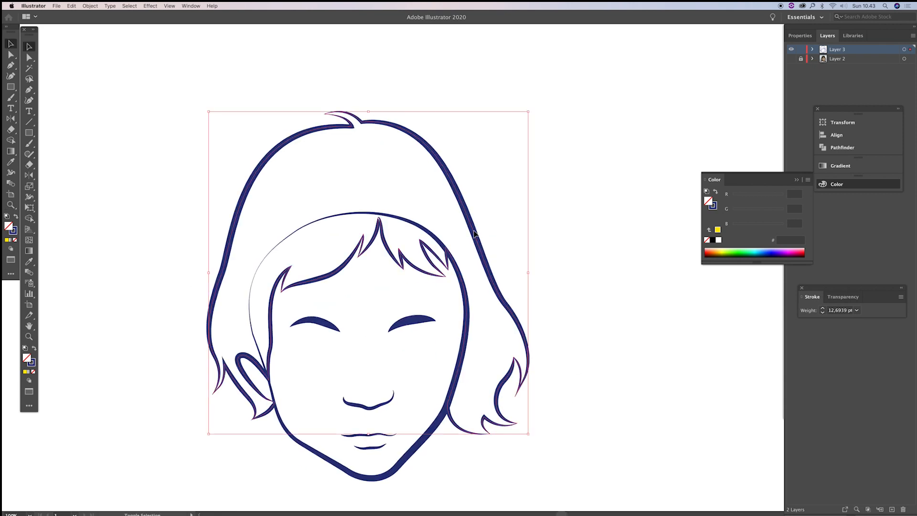
key(shift+m)
click(383, 190)
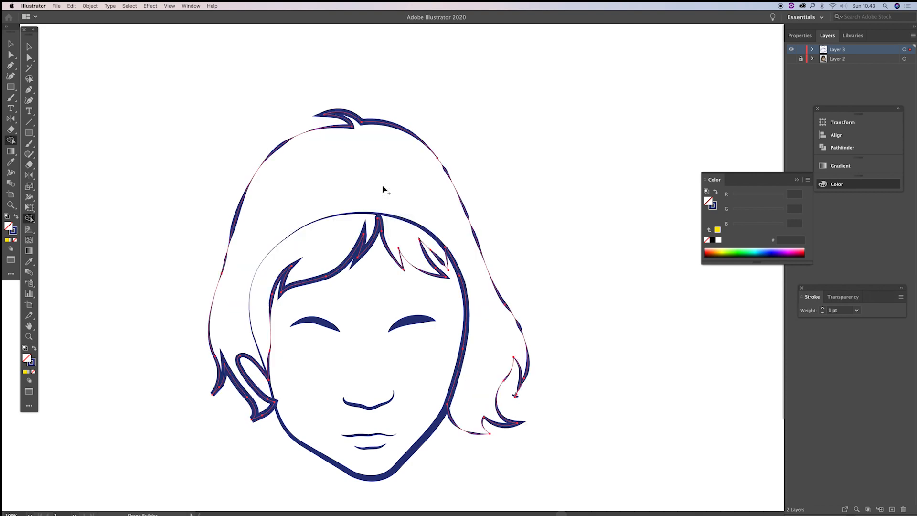
key(super+z)
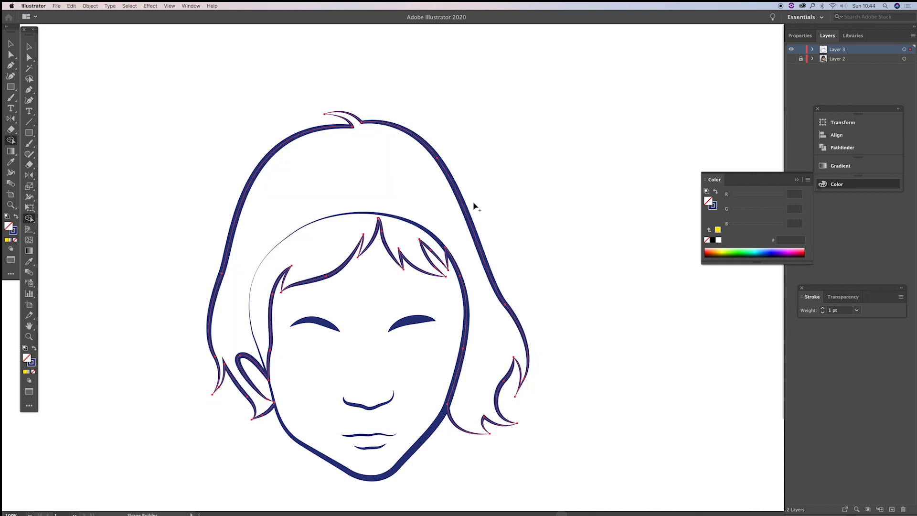
Select the entire drawing and expand its appearance to turn the variable-width strokes into filled shapes
key(v)
click(522, 205)
mouse_move(150, 91)
mouse_down()
mouse_move(452, 424)
mouse_move(579, 492)
mouse_up()
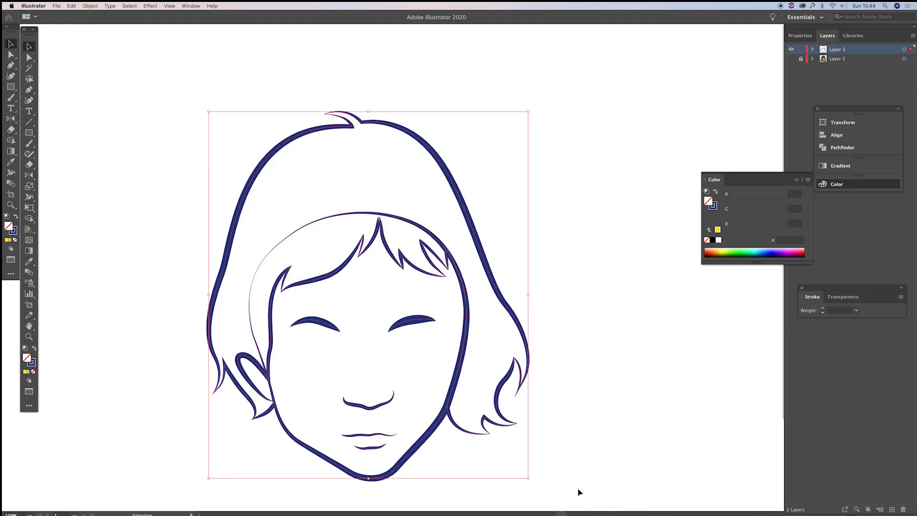
click(89, 6)
click(93, 91)
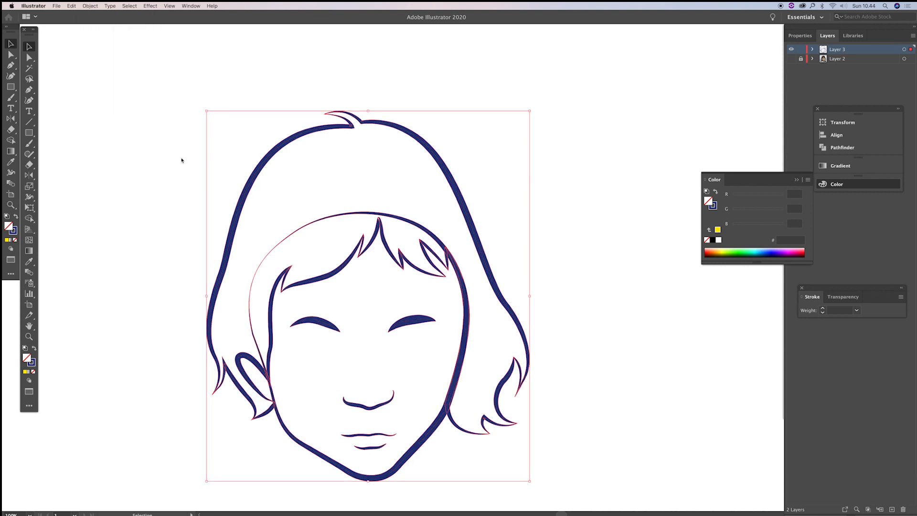
Select the expanded hair outline and fill its enclosed hair area with the Shape Builder tool
key(a)
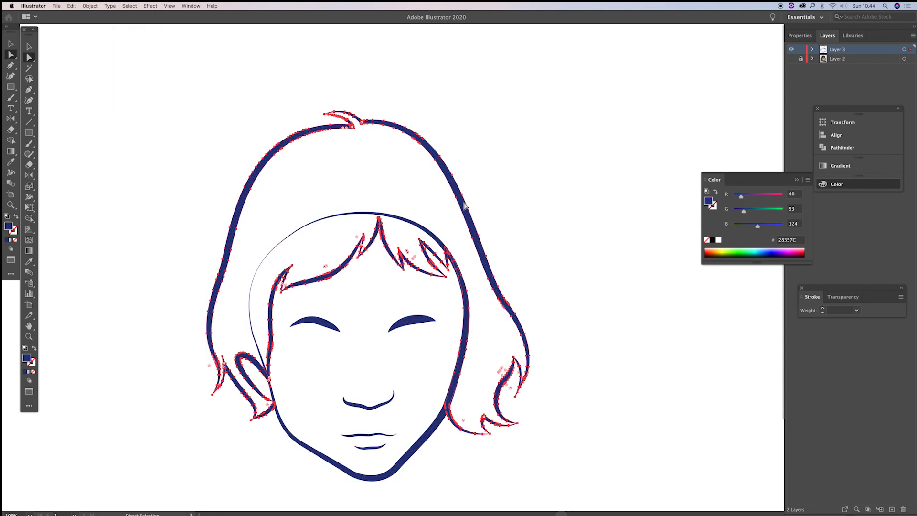
click(487, 219)
key(v)
click(466, 215)
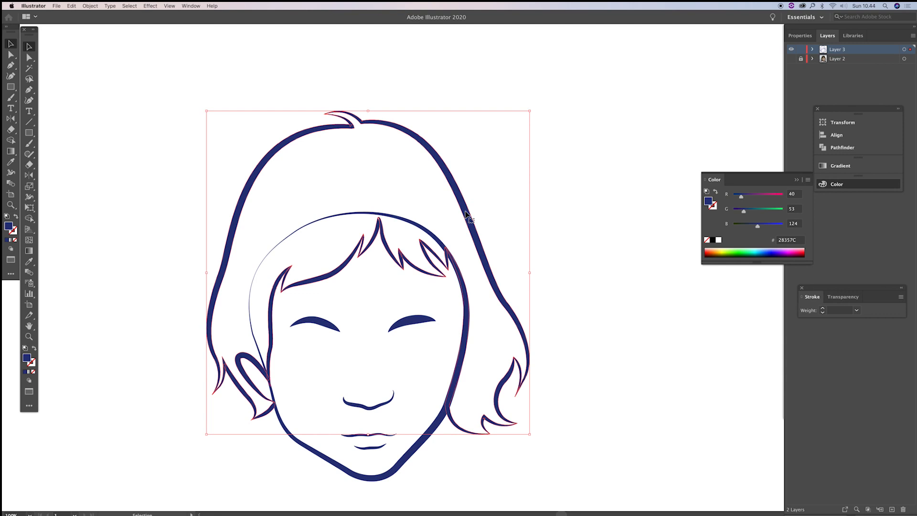
key(shift+m)
click(371, 201)
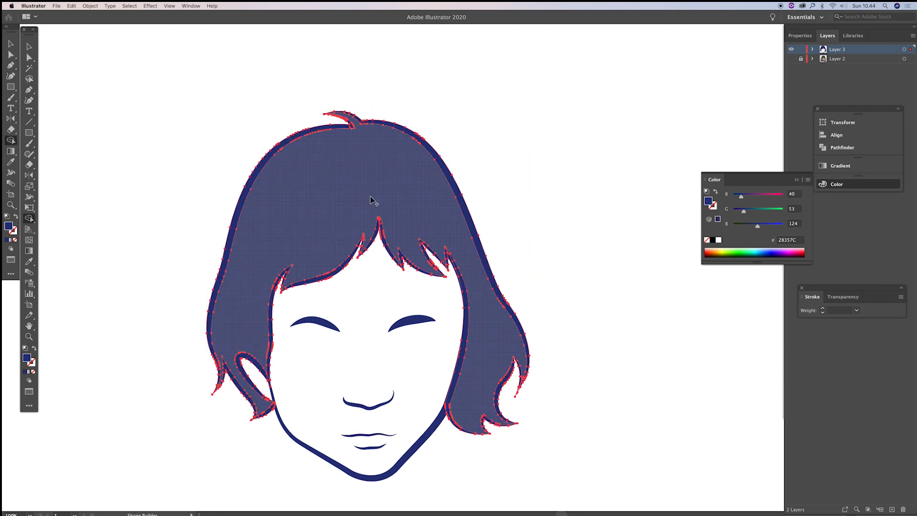
Choose a reddish-brown fill, AF5531, and apply it to the enclosed hair area with Shape Builder
double_click(27, 358)
click(683, 203)
drag(634, 127, 637, 131)
click(764, 100)
click(292, 204)
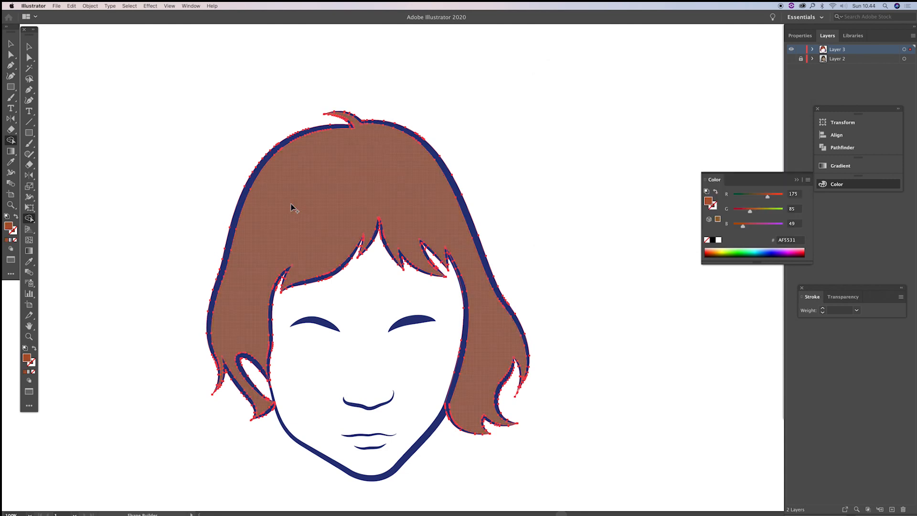
key(v)
click(539, 214)
Select the expanded face outline and fill its enclosed face area with the Shape Builder tool
drag(513, 272, 538, 251)
click(493, 286)
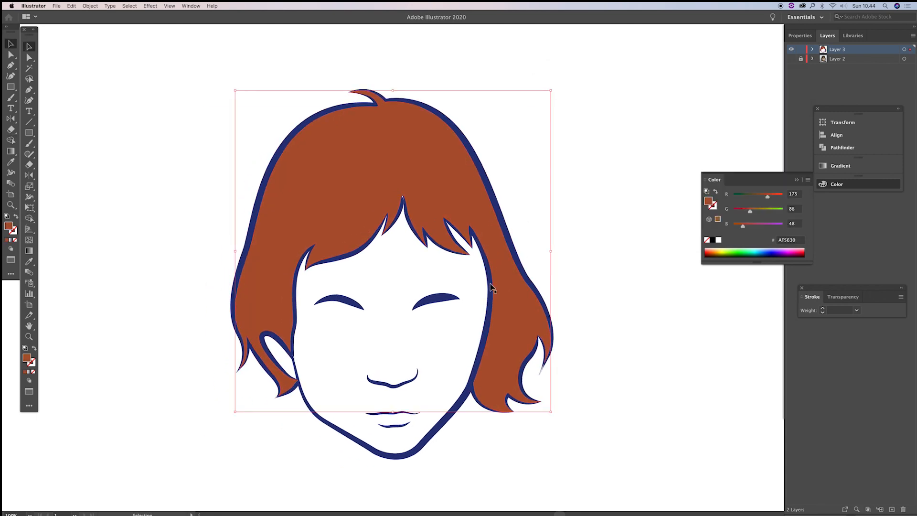
click(463, 406)
key(shift+m)
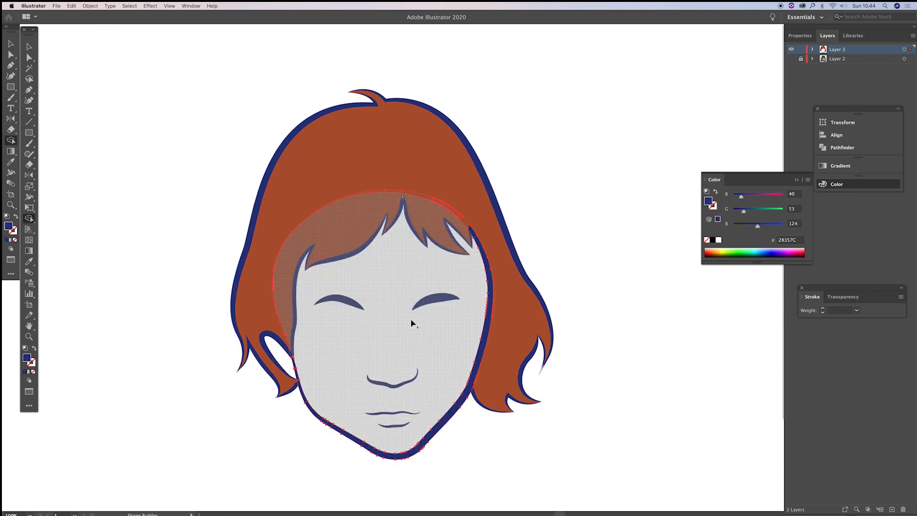
click(399, 307)
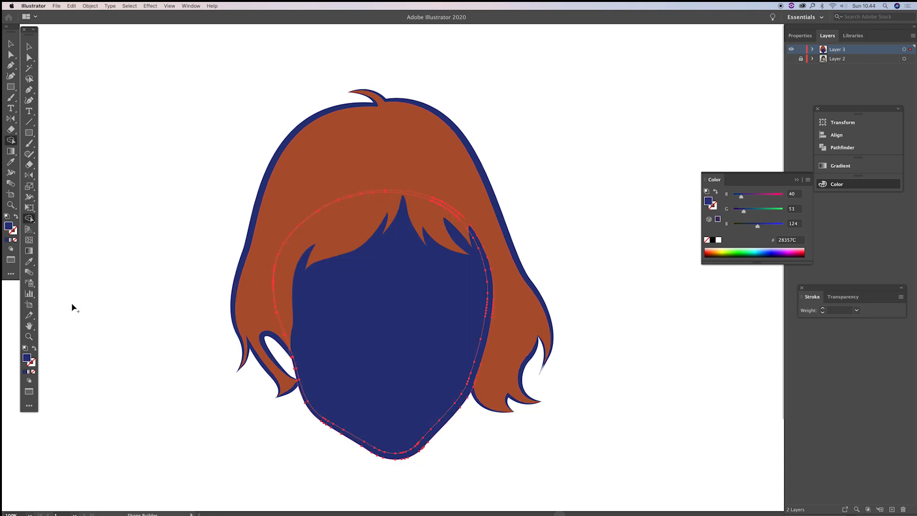
Recolour the new face area with a tan fill, DDAE6B
double_click(27, 358)
text(7A5929)
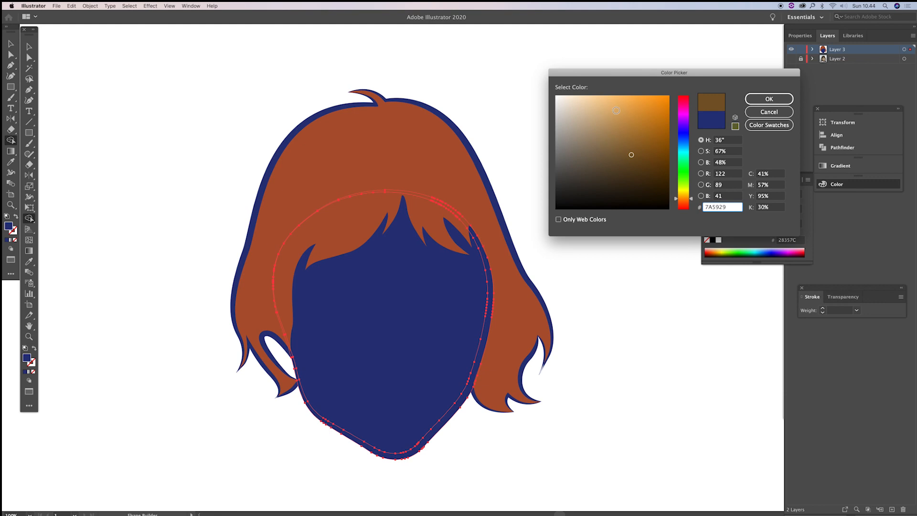
text(DDAE6B)
click(769, 99)
click(475, 286)
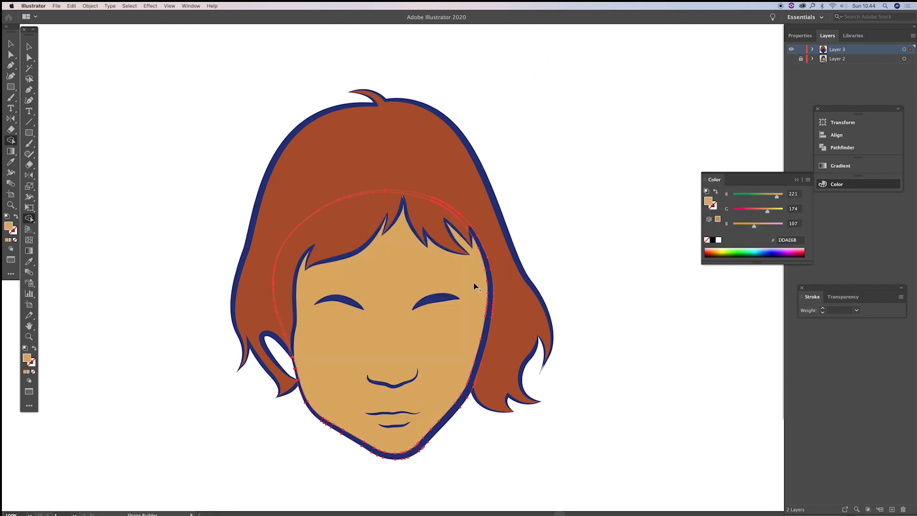
Set the face area's fill to a light skin tone, F7DBBA
double_click(27, 358)
click(584, 99)
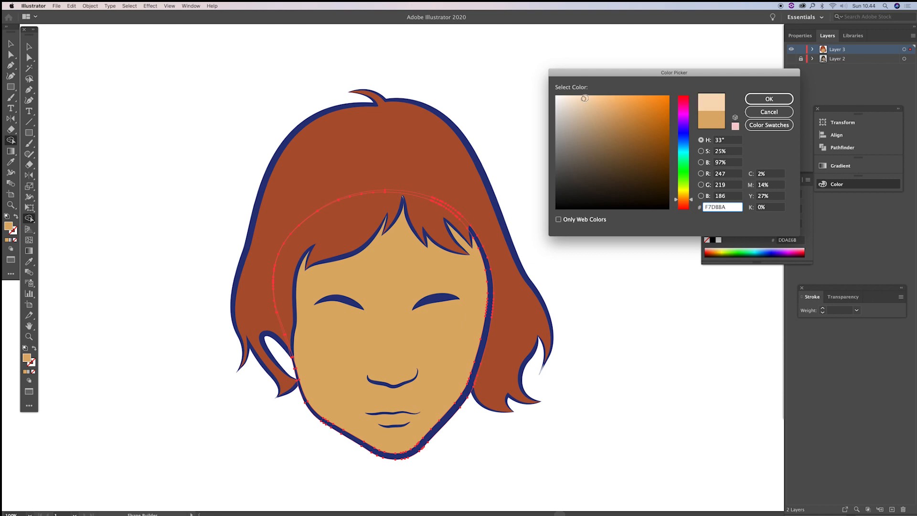
click(769, 99)
scroll(571, 202, down, 1)
click(406, 253)
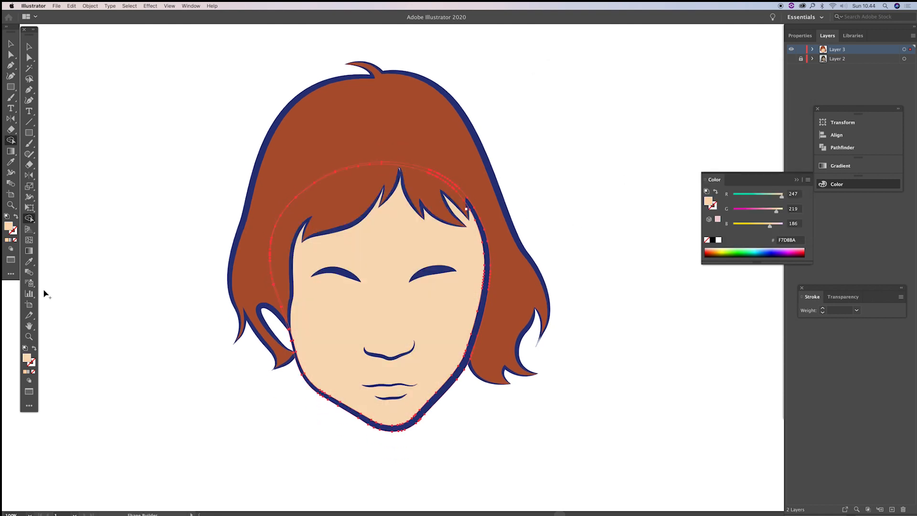
Draw a short curved path with the Pen tool along the ear's open side, joining the ear outline to the face outline
super+click(275, 316)
super+click(270, 306)
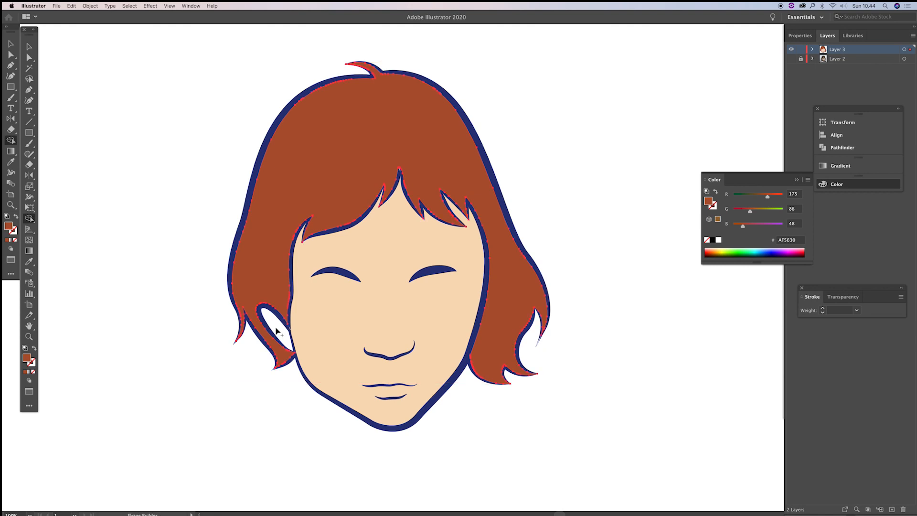
super+click(232, 346)
key(z)
click(313, 339)
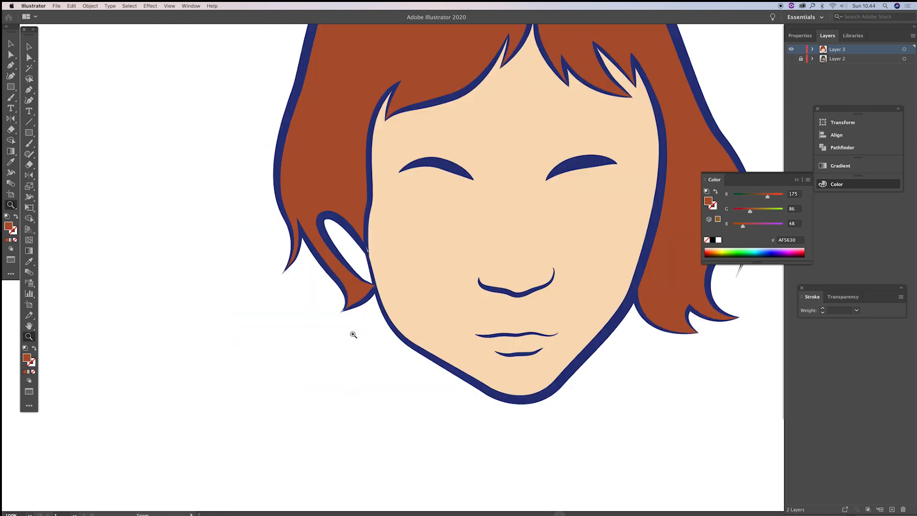
drag(375, 312, 354, 339)
super+click(331, 266)
super+click(215, 276)
click(397, 298)
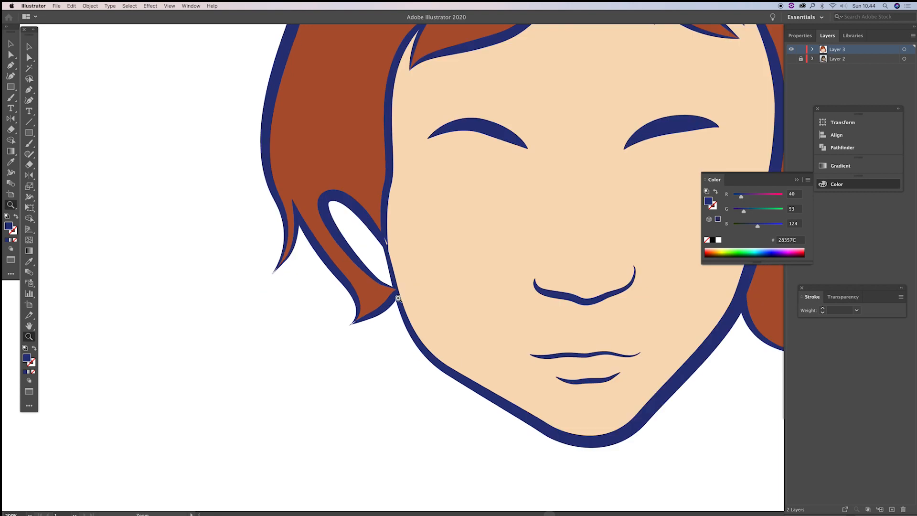
key(p)
click(373, 225)
drag(398, 293, 400, 317)
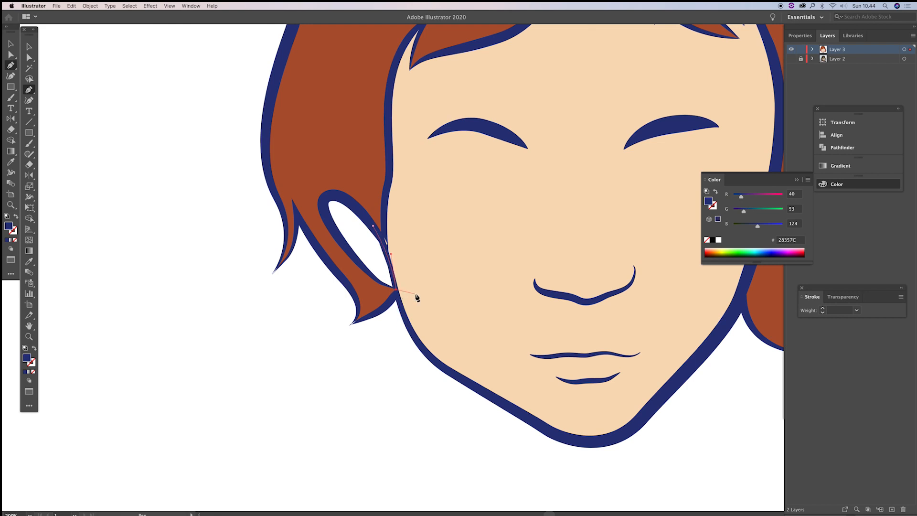
key(v)
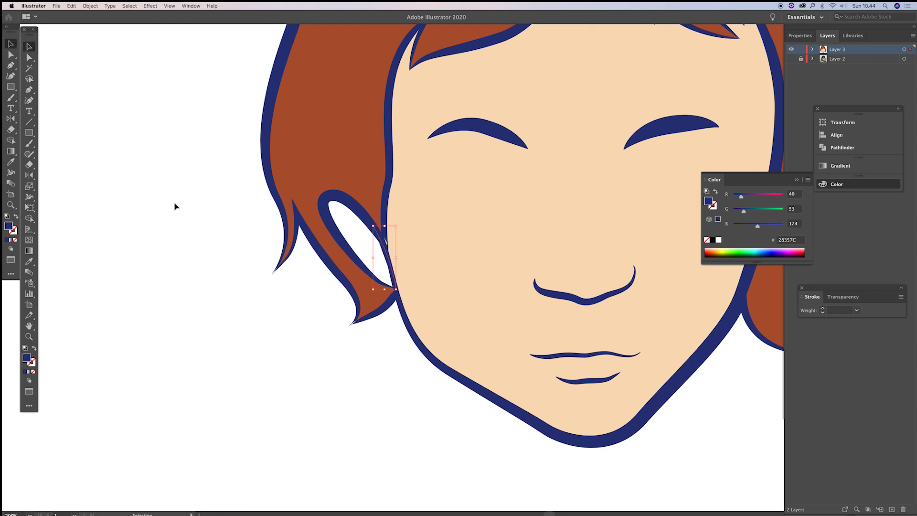
Swap the ear line's fill and stroke so it is stroked in navy, and thicken it with the Width tool
click(11, 175)
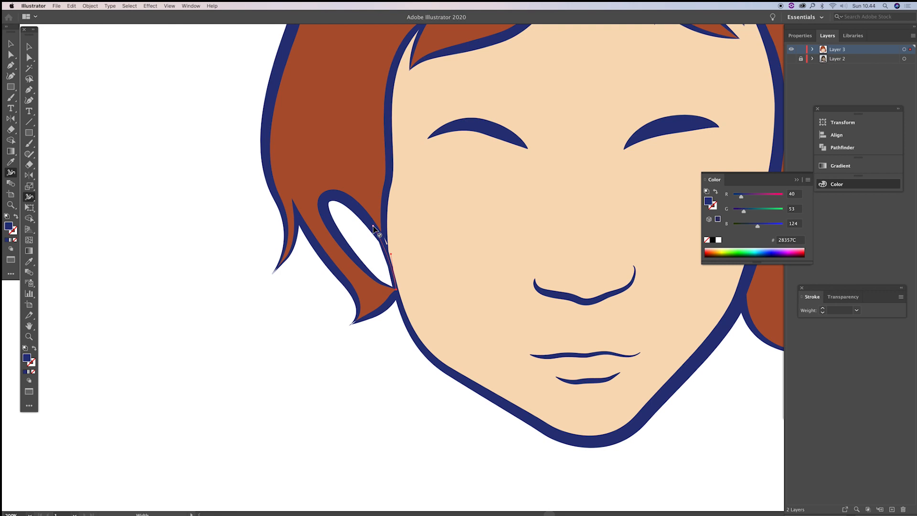
key(v)
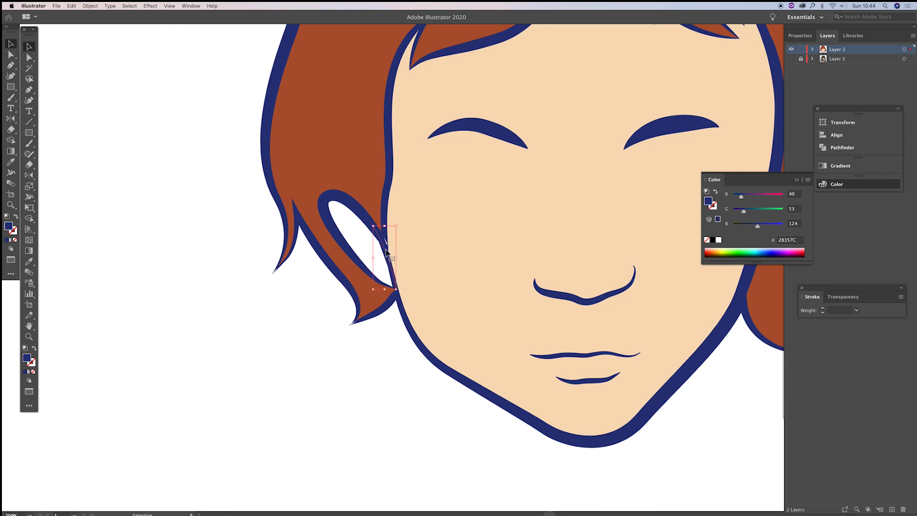
click(16, 217)
click(10, 173)
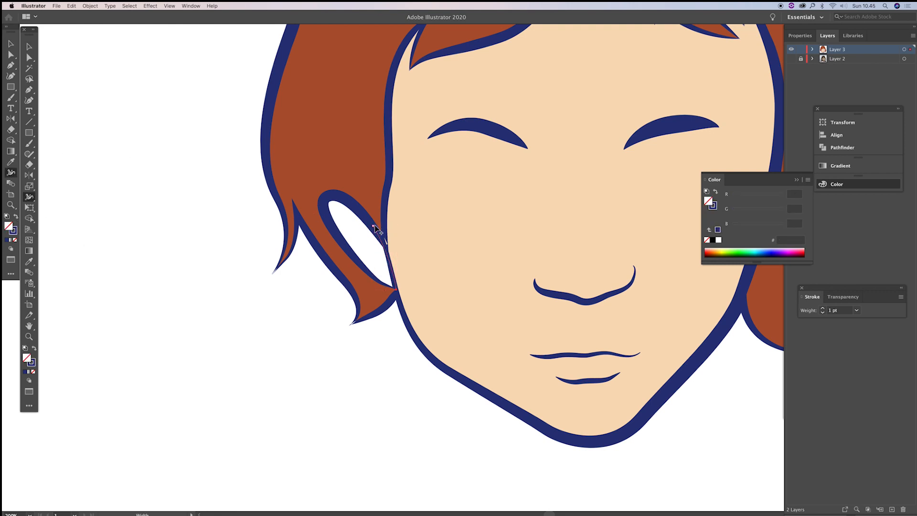
key(a)
key(v)
Expand the ear line's appearance into a filled shape and select it together with the hair outline
click(90, 6)
click(108, 90)
click(381, 237)
click(382, 249)
double_click(382, 241)
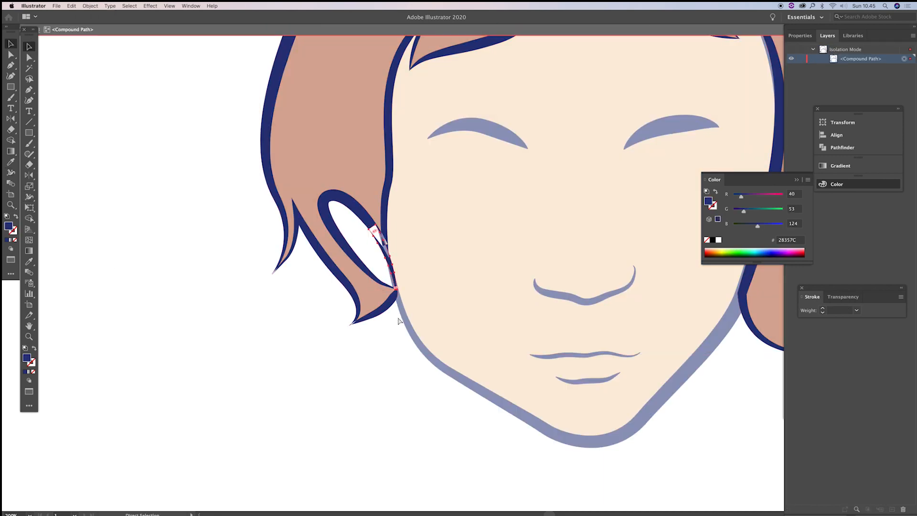
double_click(393, 334)
key(super+z)
click(90, 5)
click(107, 90)
click(840, 148)
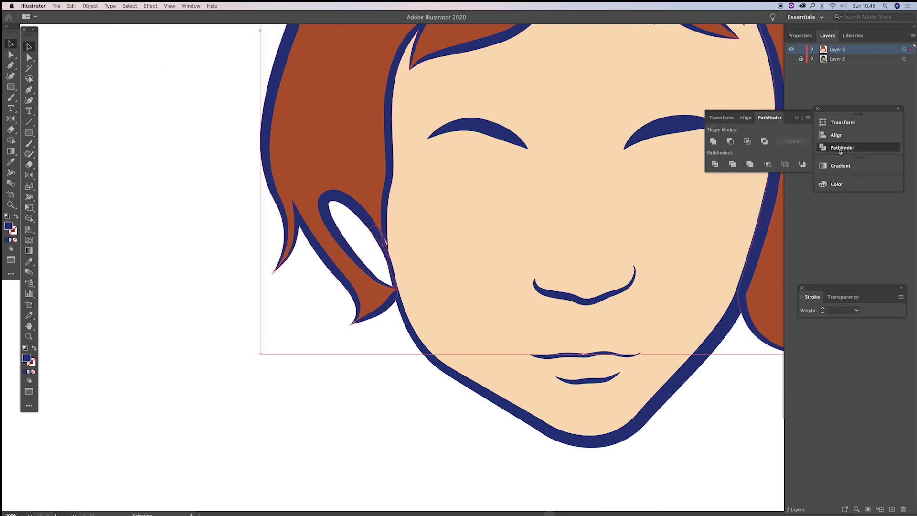
Create the ear's inner area with Shape Builder and colour it with the skin tone sampled from the face
key(shift+m)
click(353, 225)
super+click(375, 274)
key(i)
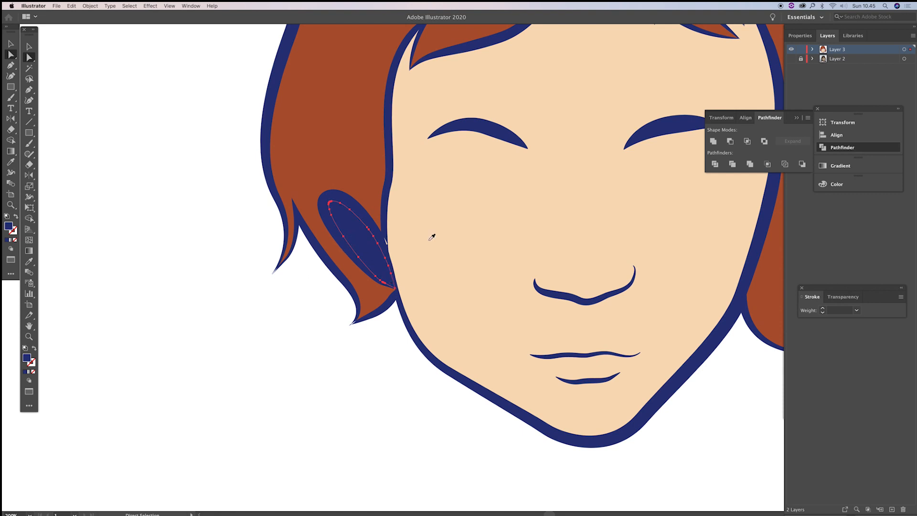
click(430, 237)
key(super+shift+a)
Clean up the small gap where the ear line meets the face outline with the Direct Selection tool
key(z)
click(362, 244)
key(a)
click(447, 263)
key(super+shift+a)
key(z)
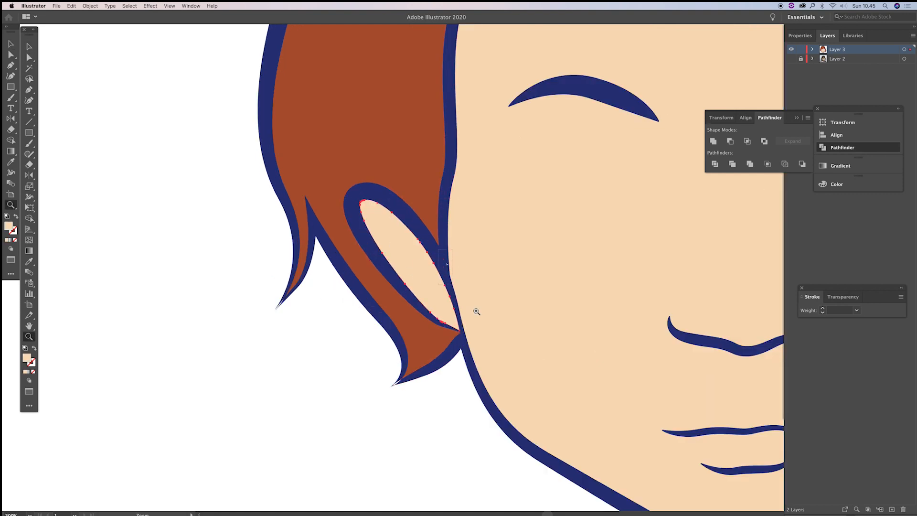
drag(479, 316, 428, 248)
key(a)
click(355, 136)
key(z)
alt+click(420, 240)
Draw a small navy circle under one eyebrow with the Ellipse tool and copy it under the other eyebrow as the second eye
drag(465, 293, 369, 362)
key(v)
key(super+shift+a)
drag(11, 86, 42, 110)
click(47, 98)
key(v)
drag(356, 266, 423, 267)
key(super+shift+a)
key(z)
alt+click(455, 303)
drag(456, 305, 471, 342)
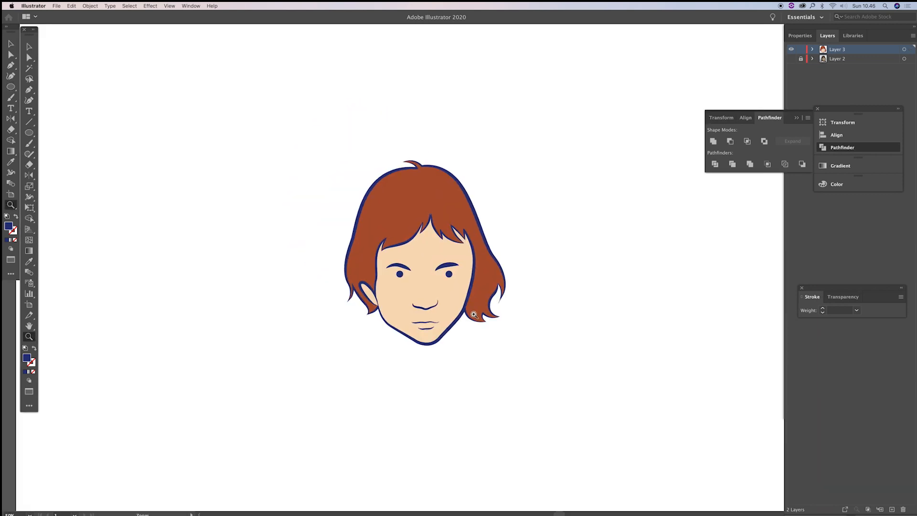
drag(450, 230, 528, 230)
drag(301, 121, 549, 280)
key(p)
super+click(405, 264)
drag(377, 162, 400, 153)
click(410, 269)
key(z)
alt+click(469, 311)
key(super+shift+a)
drag(515, 306, 544, 322)
click(393, 238)
click(393, 239)
key(v)
click(386, 302)
click(547, 304)
drag(308, 371, 311, 357)
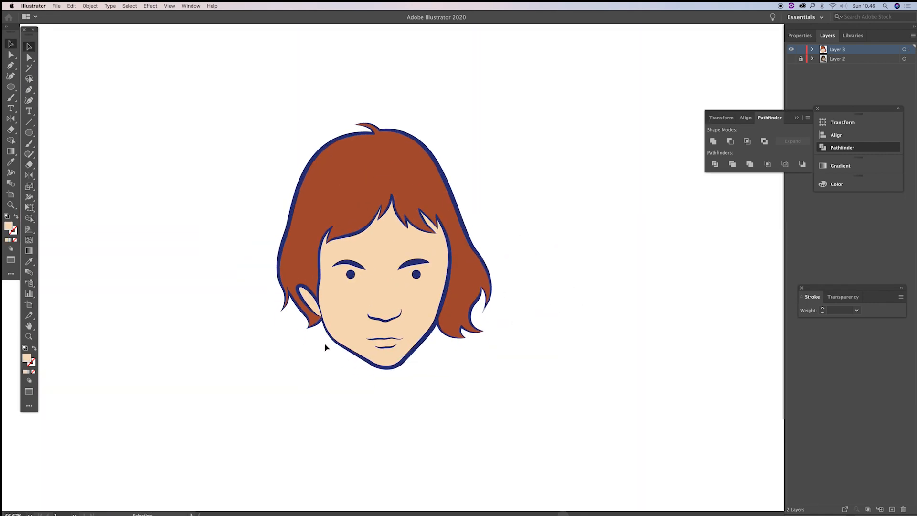
Add a point text reading KIDS below the chin
key(t)
click(334, 398)
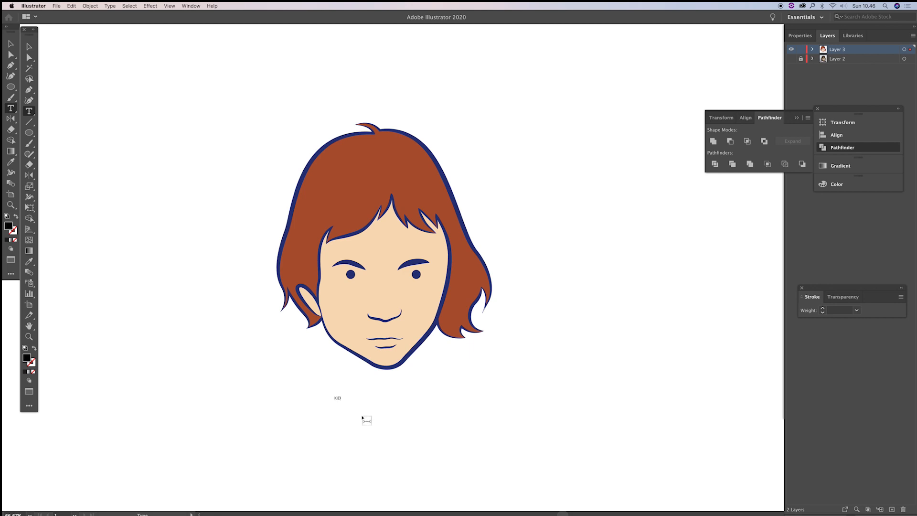
key(Escape)
Switch to the Layout workspace and set the text's font to Alternate Gothic No2 D
click(190, 6)
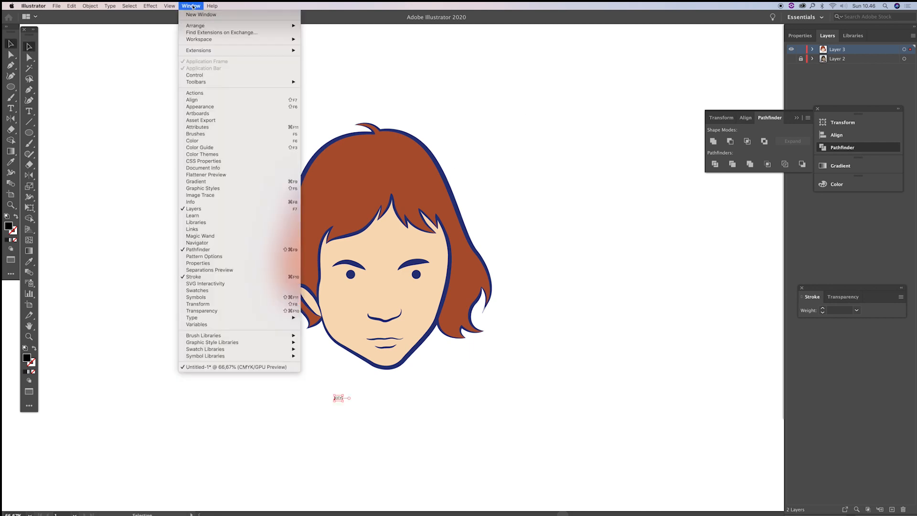
mouse_move(215, 39)
click(334, 60)
click(364, 32)
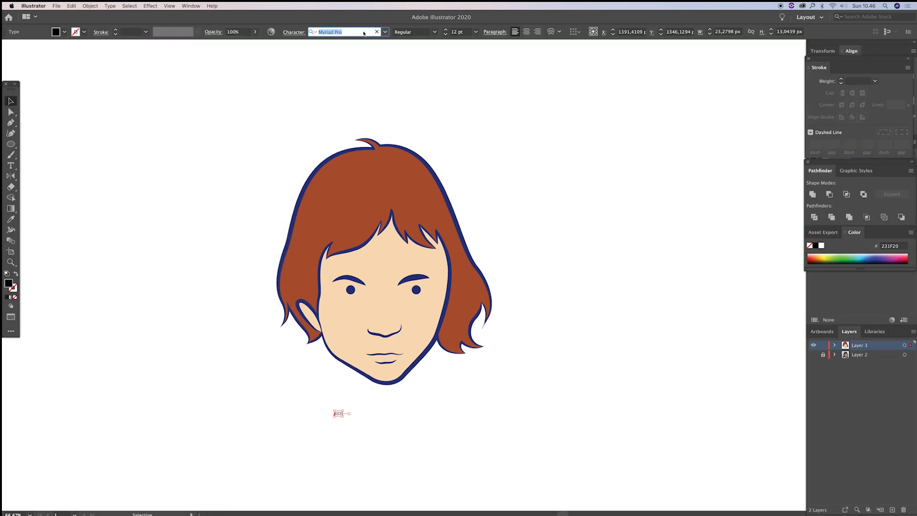
click(385, 32)
click(424, 105)
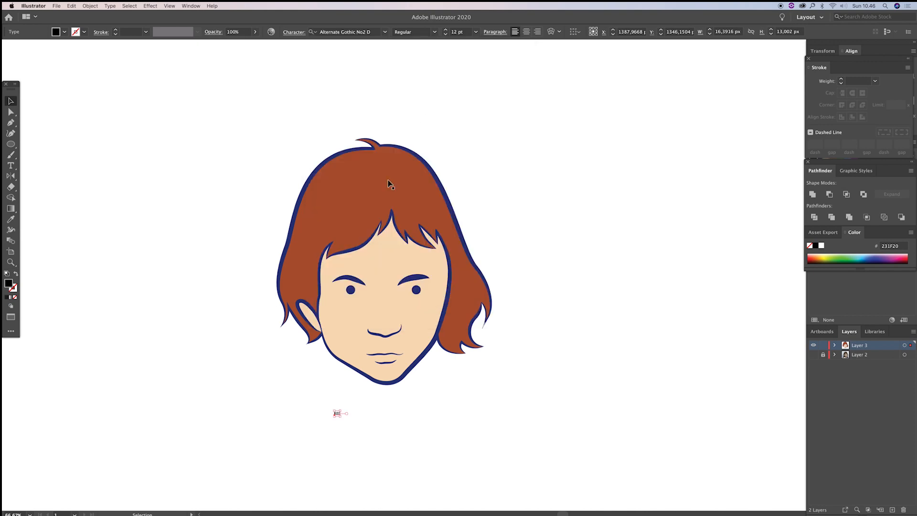
Enlarge the text, place it directly beneath the chin and edit it to read KIDDOS
drag(340, 415, 428, 490)
drag(398, 428, 374, 396)
scroll(407, 397, down, 1)
double_click(407, 397)
text(DO)
click(13, 99)
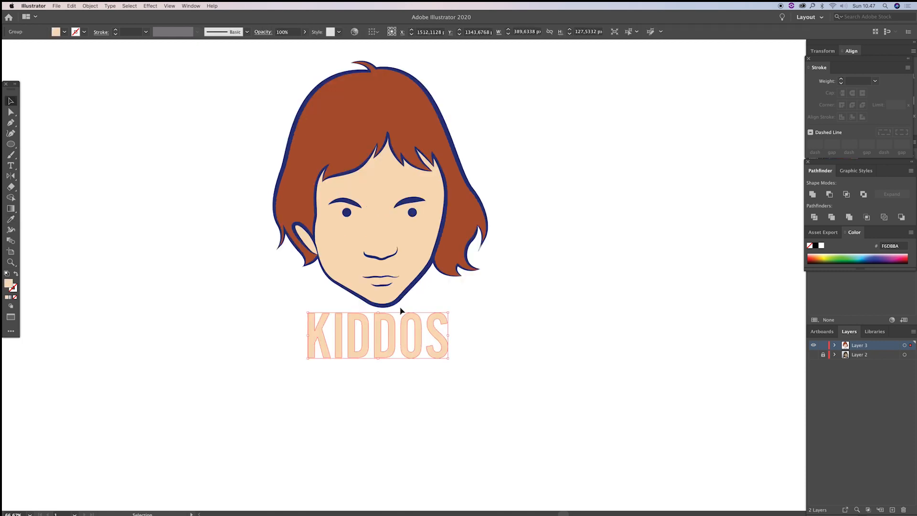
Colour the KIDDOS lettering with the navy sampled from the hair outline and nudge it slightly to the left
key(i)
click(460, 163)
key(v)
key(Left)
key(Left)
key(Left)
click(454, 307)
Add the tagline LOGO DESIGN TEMPLATE below KIDDOS and set its font to Gotham
key(t)
click(307, 374)
text(C)
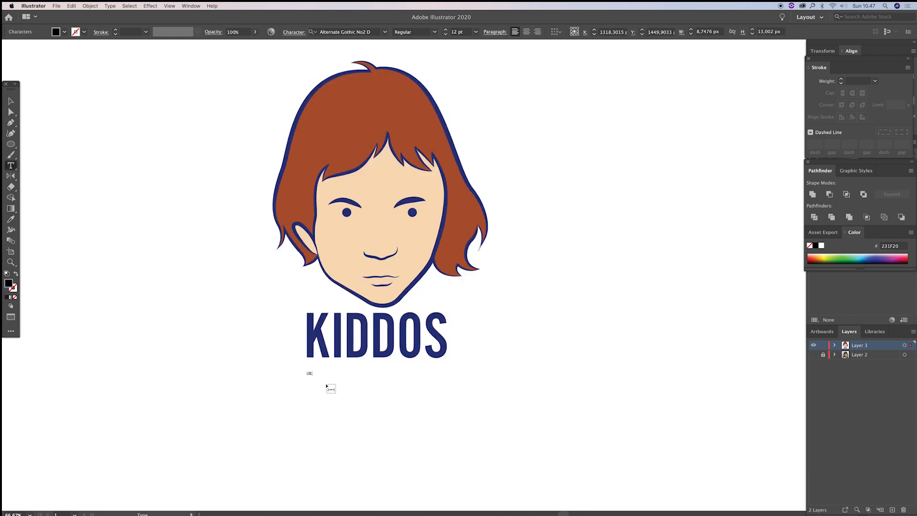
text(OGO DESIGN TEMPLATE)
key(super+a)
click(385, 31)
click(438, 103)
key(Escape)
Enlarge the tagline slightly, place it just under KIDDOS and set its font style to Medium
drag(358, 374, 397, 367)
key(e)
drag(410, 371, 418, 374)
click(434, 32)
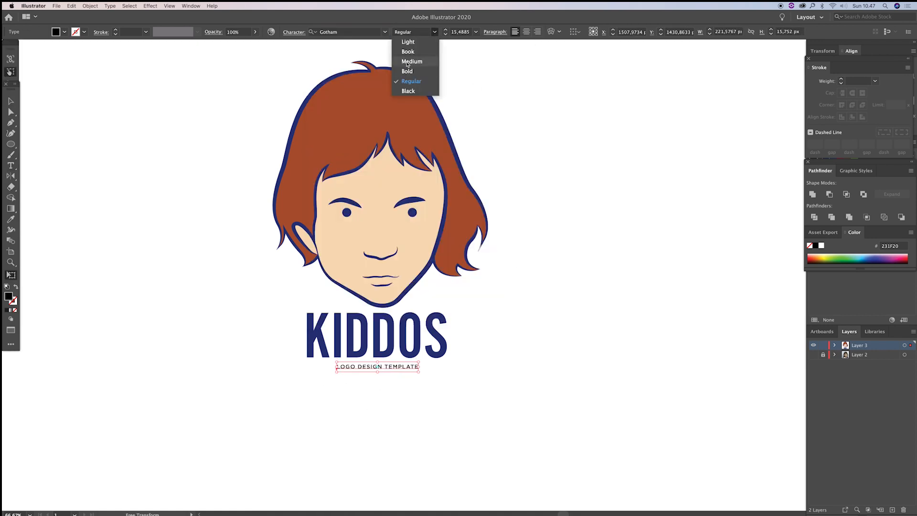
click(409, 62)
key(v)
key(super+shift+a)
Centre the tagline horizontally beneath the KIDDOS lettering
click(377, 367)
click(379, 351)
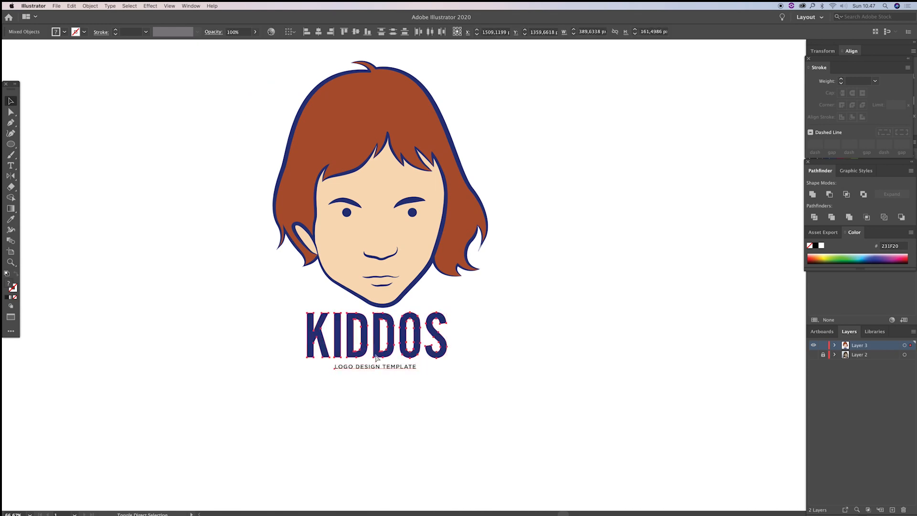
shift+click(378, 366)
Select the portrait with both texts and move the whole logo to the middle of the artboard
key(z)
alt+click(395, 312)
key(super+shift+a)
alt+click(461, 232)
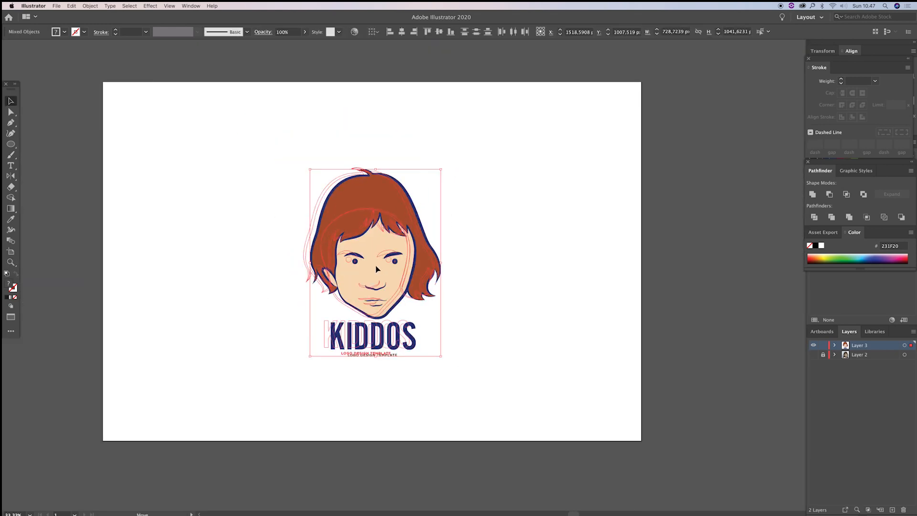
alt+click(463, 280)
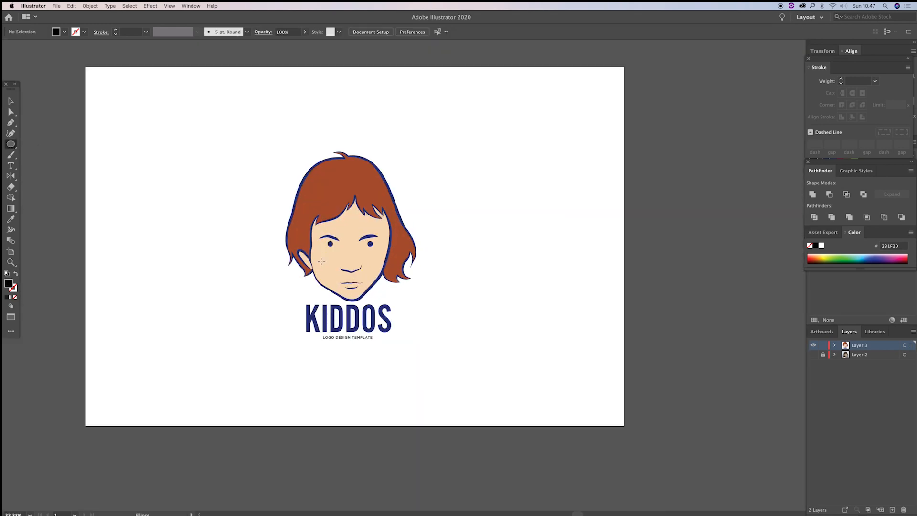
Draw a circle about 80 px wide on the cheek beneath the left eye and fill it with pink, F9C2C2
drag(322, 261, 334, 270)
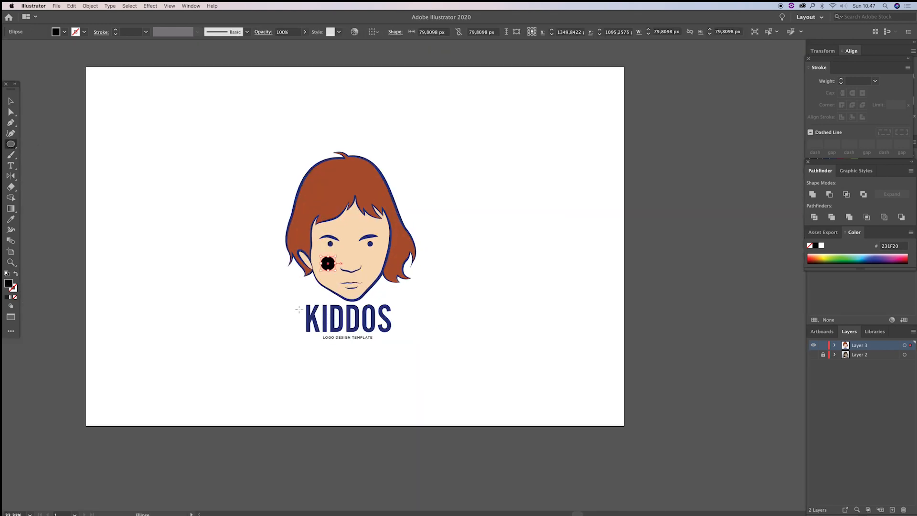
double_click(8, 283)
text(F9C2C2)
key(Return)
key(v)
key(super+shift+a)
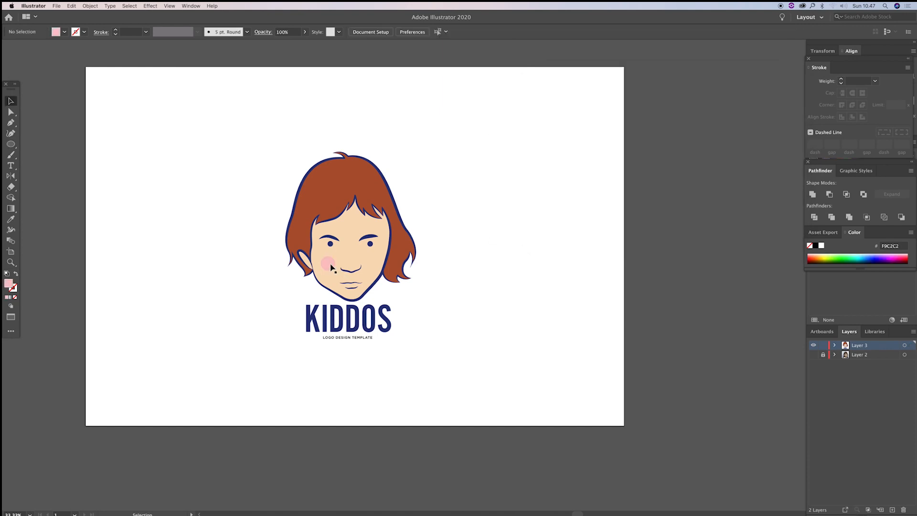
Place a matching copy of the pink cheek circle on the other cheek, beneath the right eye
key(super+shift+a)
key(z)
click(394, 277)
drag(372, 264, 364, 267)
click(363, 268)
click(406, 285)
alt+click(475, 296)
alt+click(460, 258)
click(460, 258)
key(v)
click(318, 270)
shift+click(364, 271)
click(433, 290)
Delete both round eye dots beneath the eyebrows
key(a)
click(322, 250)
shift+click(364, 249)
key(Delete)
key(Delete)
Draw a closed-eyelid curve about 65 px wide beneath the left eyebrow with the Pen tool, using a 28357C stroke and no fill
key(z)
click(351, 277)
click(363, 253)
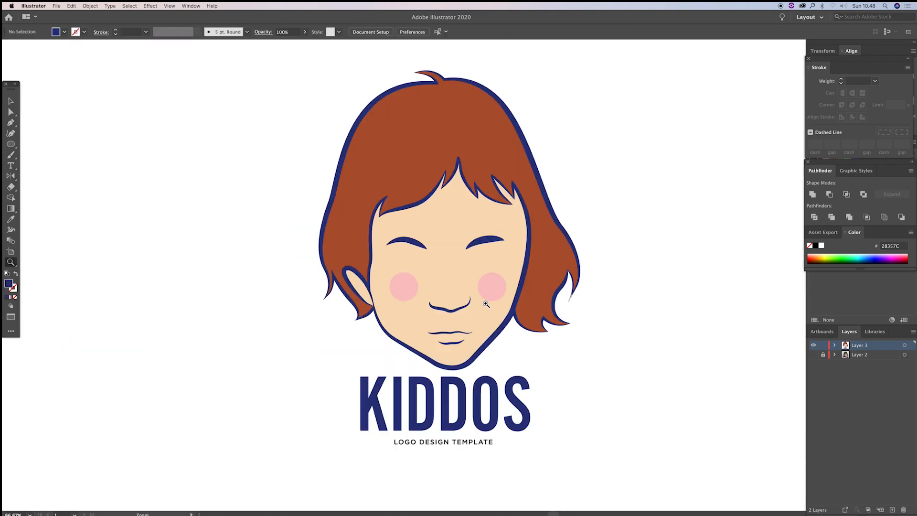
click(429, 296)
key(p)
click(357, 221)
drag(392, 228, 410, 221)
click(16, 273)
Thicken the left eyelid curve to about 4.6 pt with the Width tool and copy it beneath the right eyebrow
key(v)
click(11, 230)
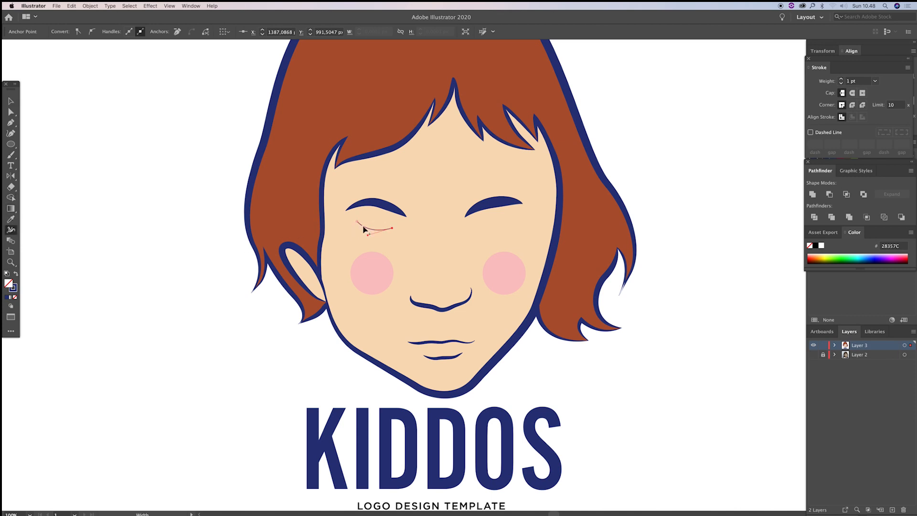
drag(364, 223, 493, 230)
key(v)
click(269, 296)
Reflect the right eyelid curve at a 90° angle so it mirrors the left one
right_click(494, 230)
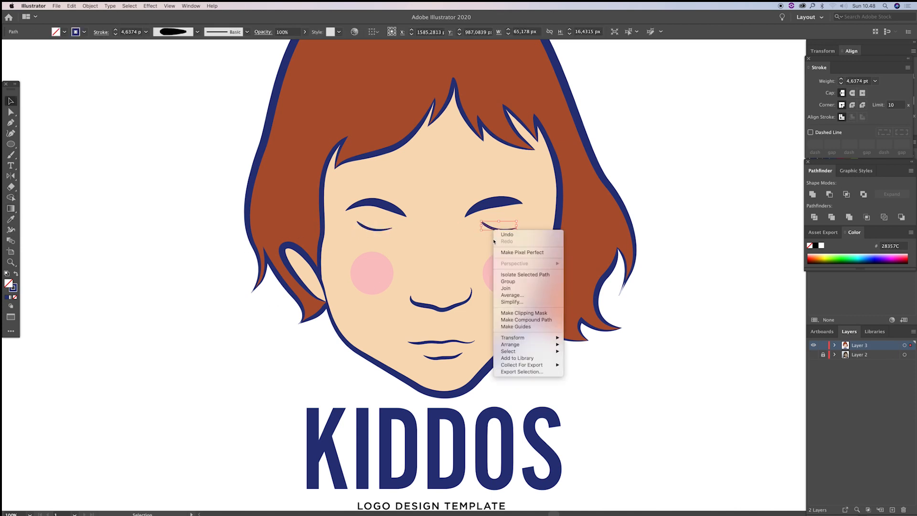
mouse_move(553, 337)
click(583, 363)
key(Tab)
key(Tab)
text(90)
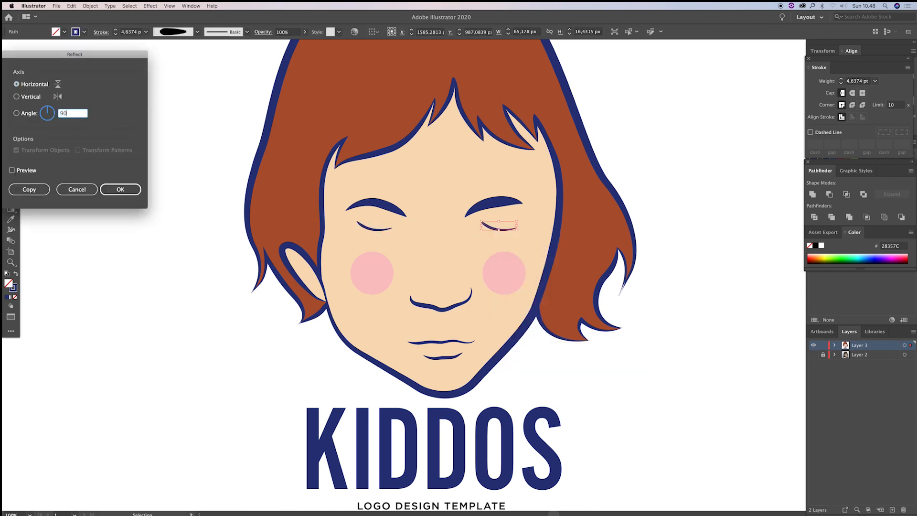
key(Return)
Select both eyelid curves and convert their variable-width strokes into filled outlines
shift+click(382, 230)
click(90, 6)
click(102, 91)
click(205, 152)
key(z)
alt+click(486, 306)
alt+click(485, 306)
drag(474, 277, 489, 351)
click(461, 299)
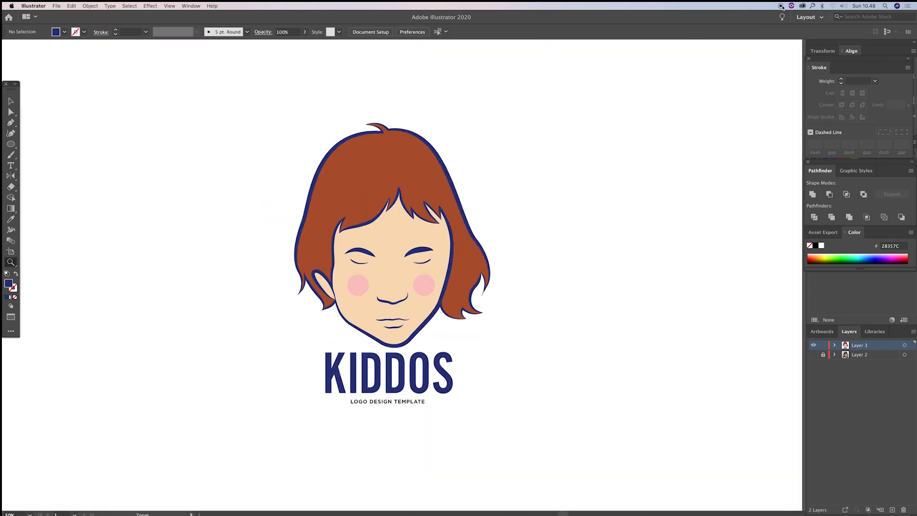